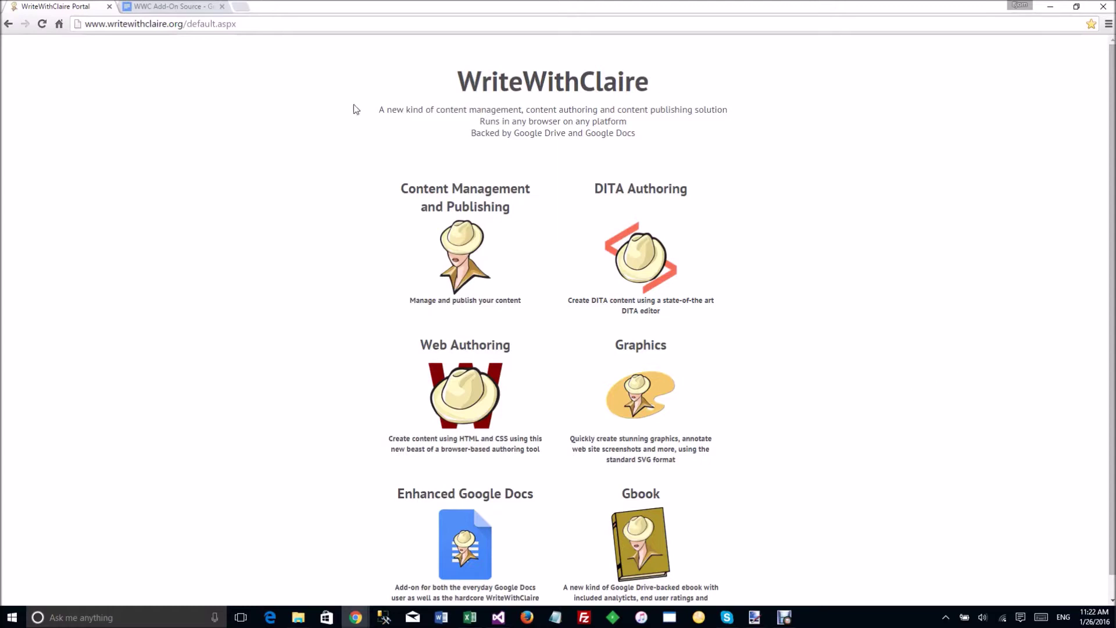
# Step: Switch to the WWC Add-On Source document and locate the WriteWithClaire entry among its add-ons
pyautogui.click(173, 8)
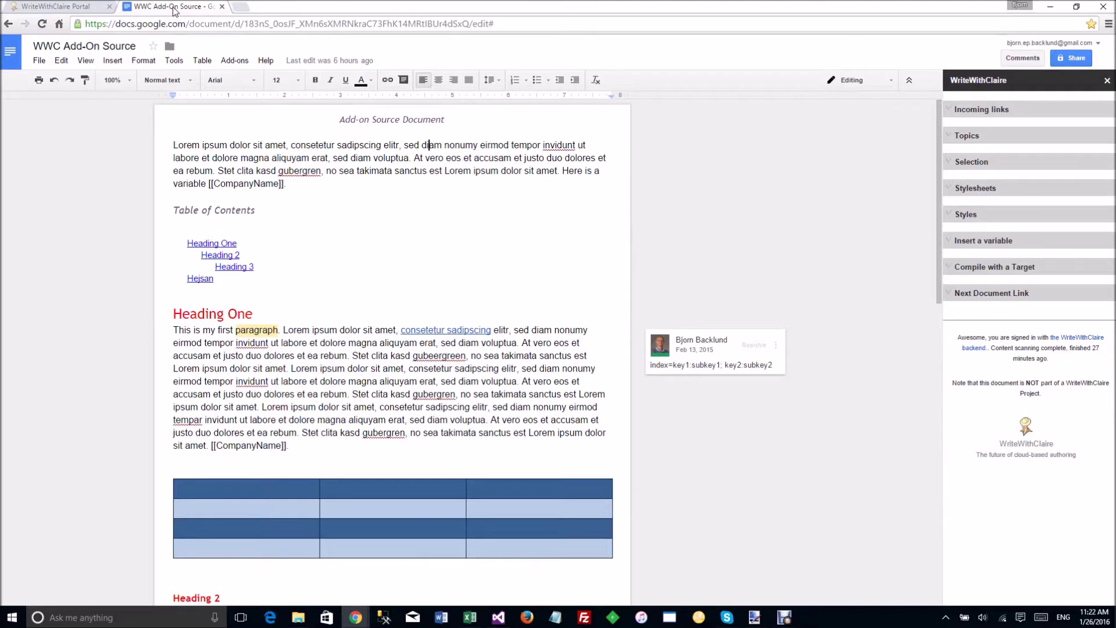
pyautogui.click(237, 62)
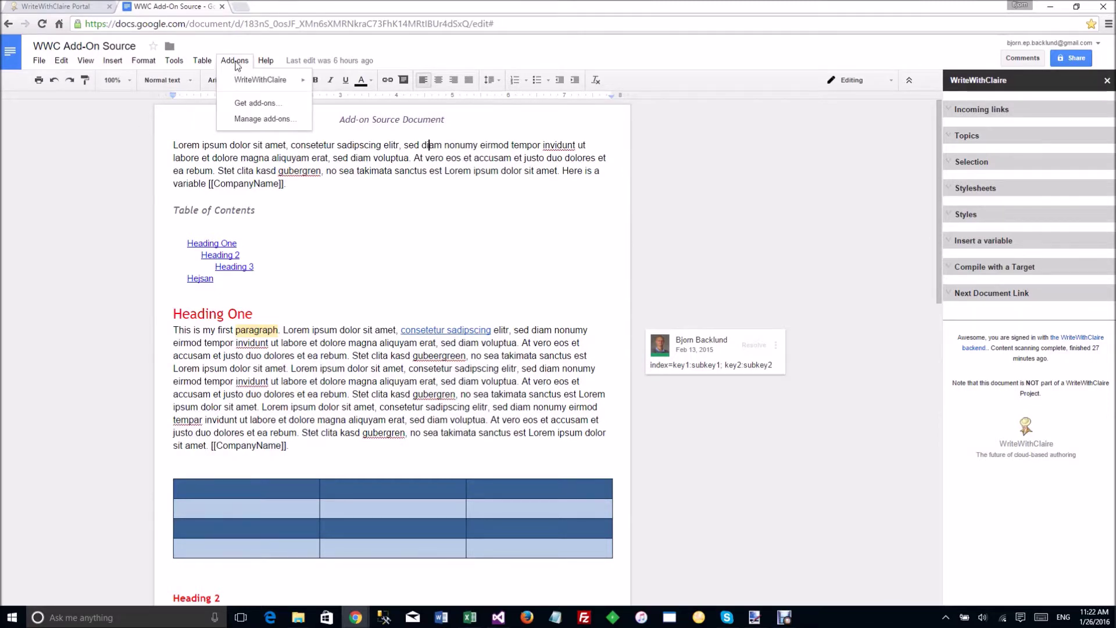
pyautogui.moveTo(247, 83)
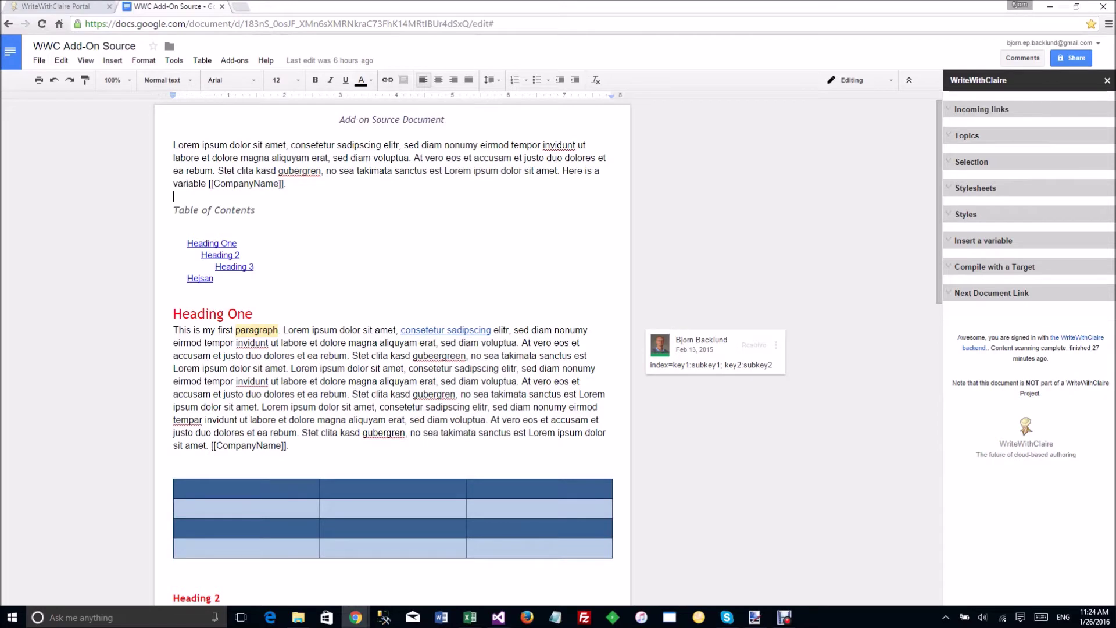
# Step: Link the last "Lorem ipsum" in the opening paragraph to the incoming-link topic LINK TO TEST
pyautogui.click(953, 111)
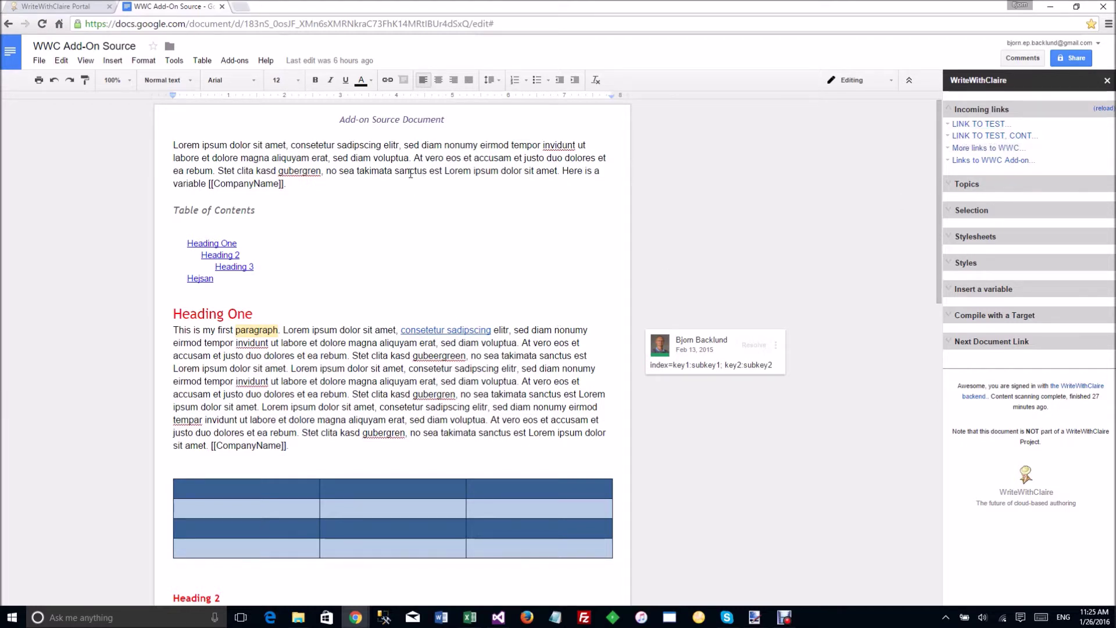
pyautogui.moveTo(395, 171); pyautogui.dragTo(490, 170)
pyautogui.doubleClick(465, 170)
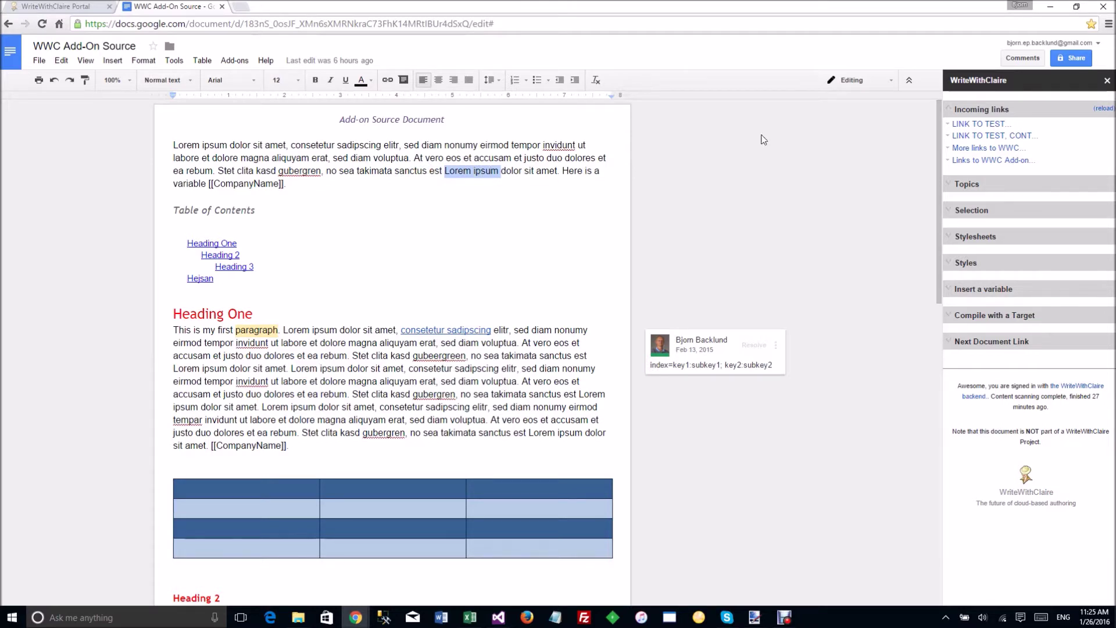
pyautogui.click(949, 125)
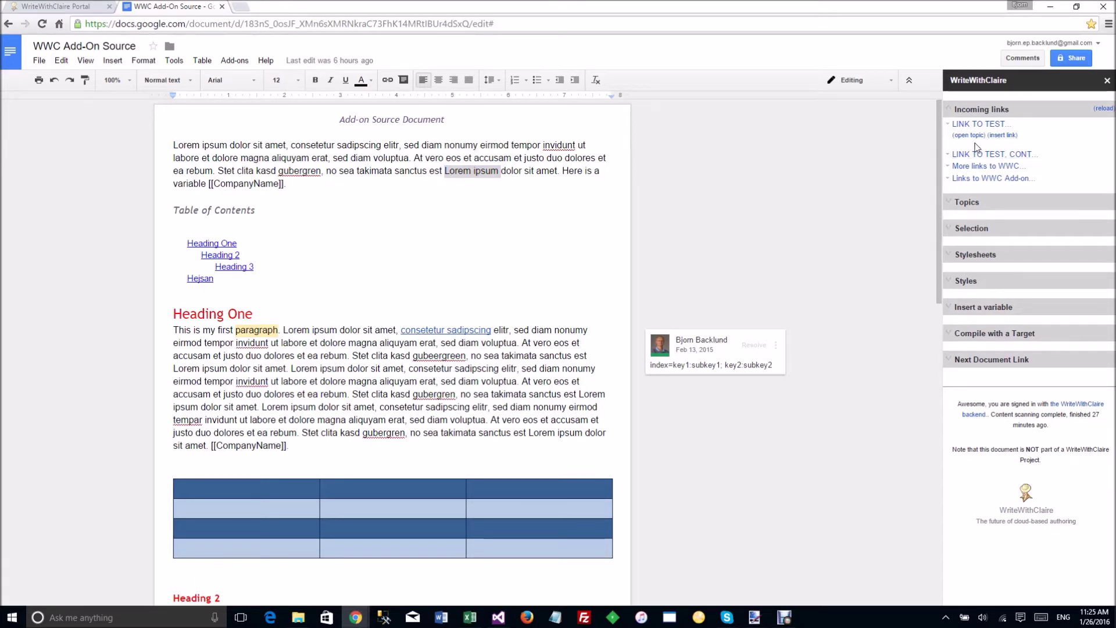
pyautogui.click(1007, 139)
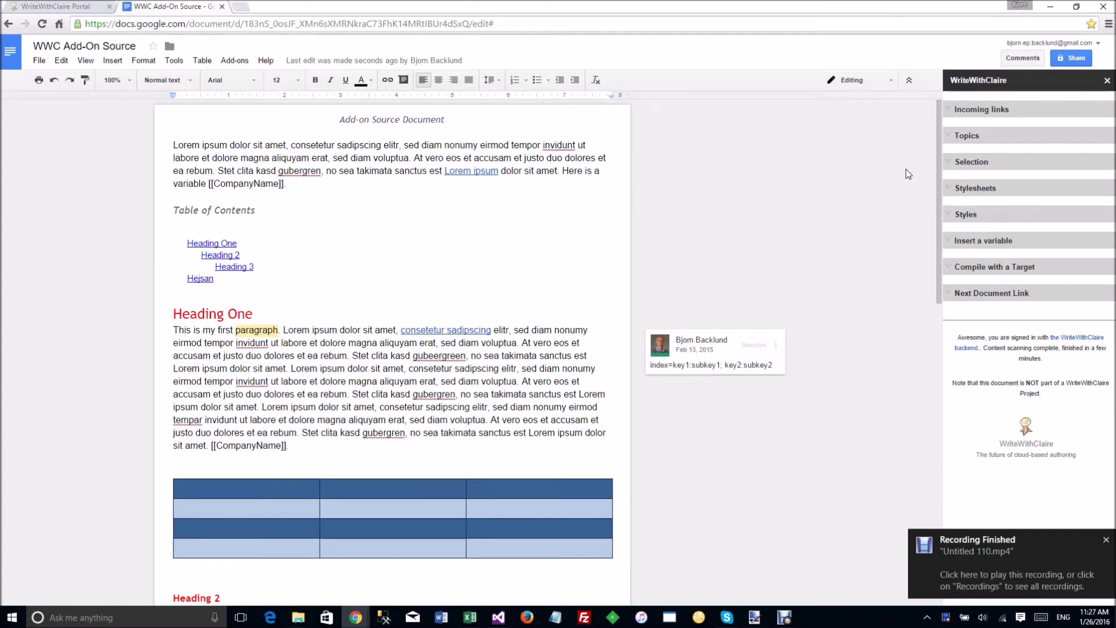
# Step: Link the second "Lorem ipsum" on the fourth line of the Heading One paragraph to the topic "Links to WWC Add-on"
pyautogui.click(967, 138)
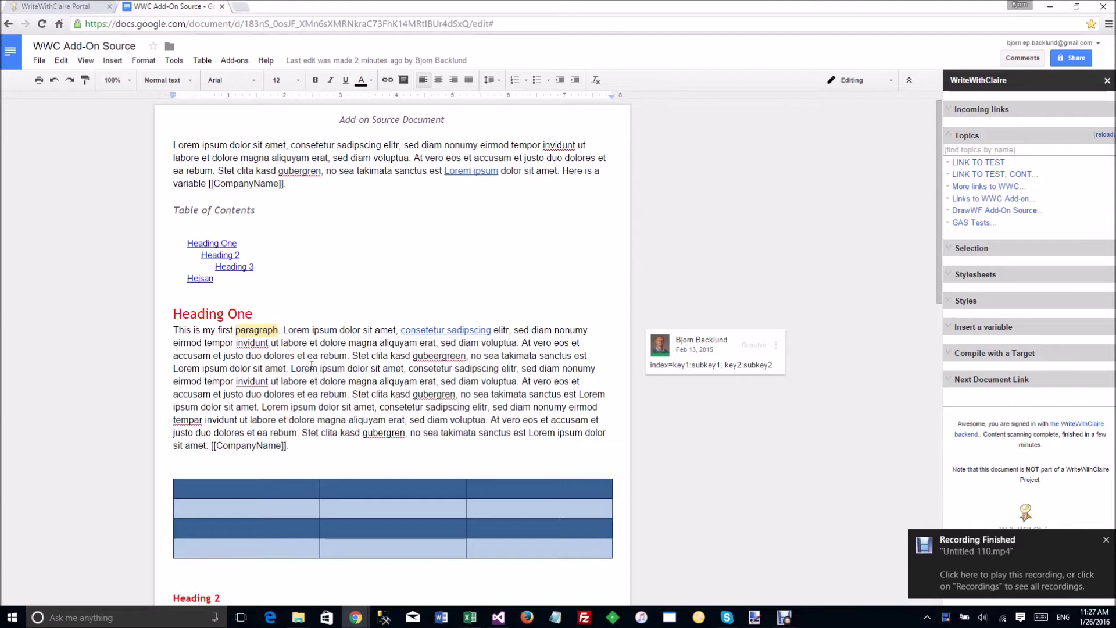
pyautogui.moveTo(302, 369); pyautogui.dragTo(348, 369)
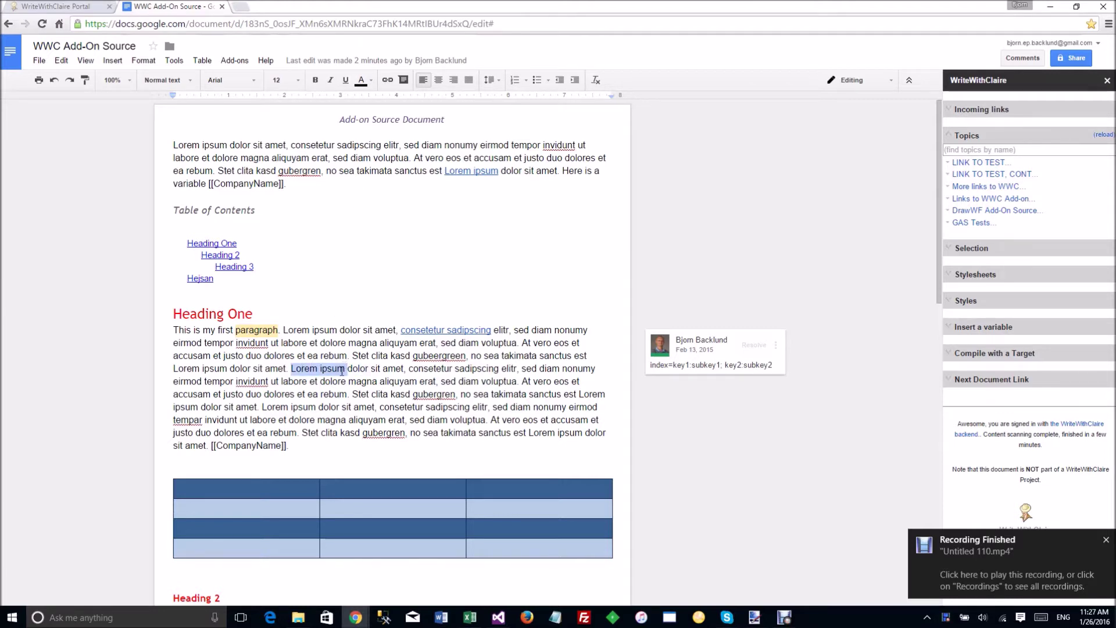
pyautogui.click(975, 199)
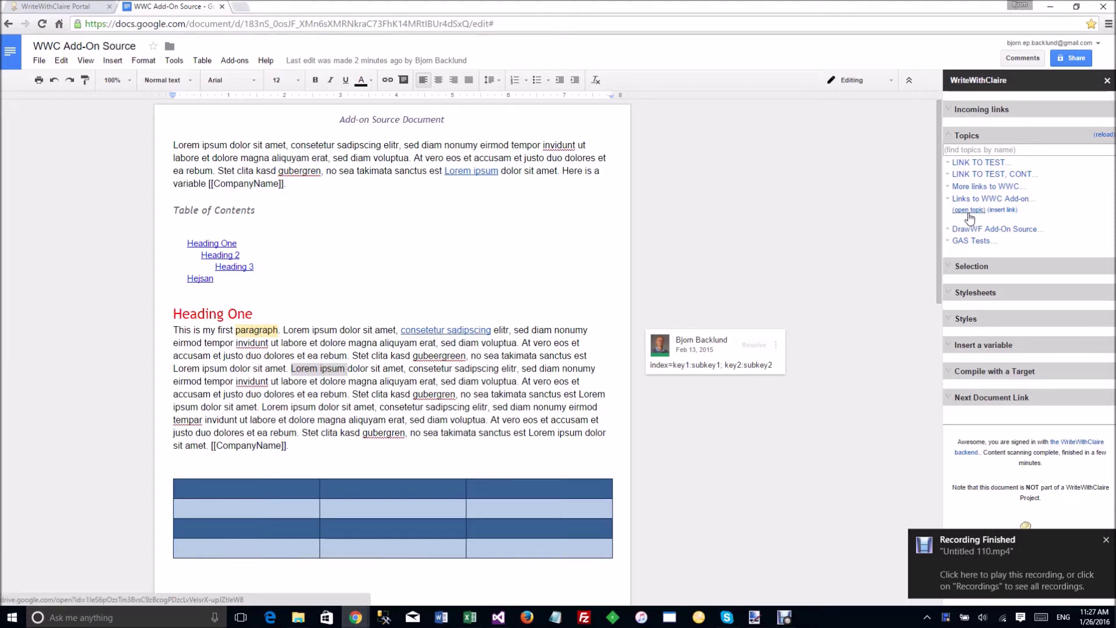
pyautogui.click(1010, 211)
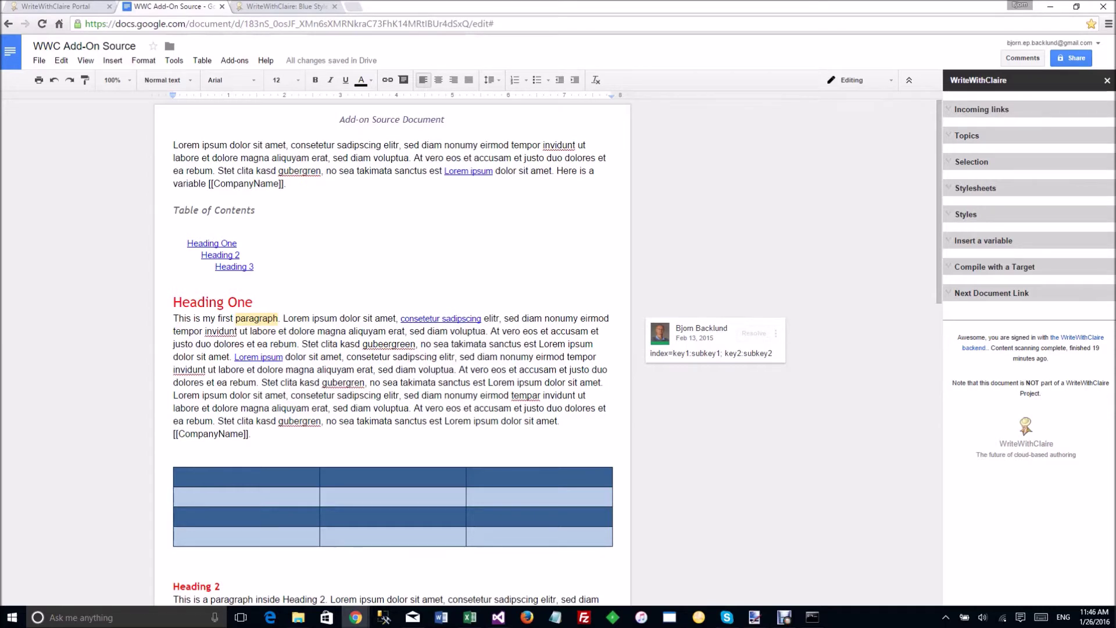
# Step: Apply the Blue Styles stylesheet to the whole document
pyautogui.click(972, 191)
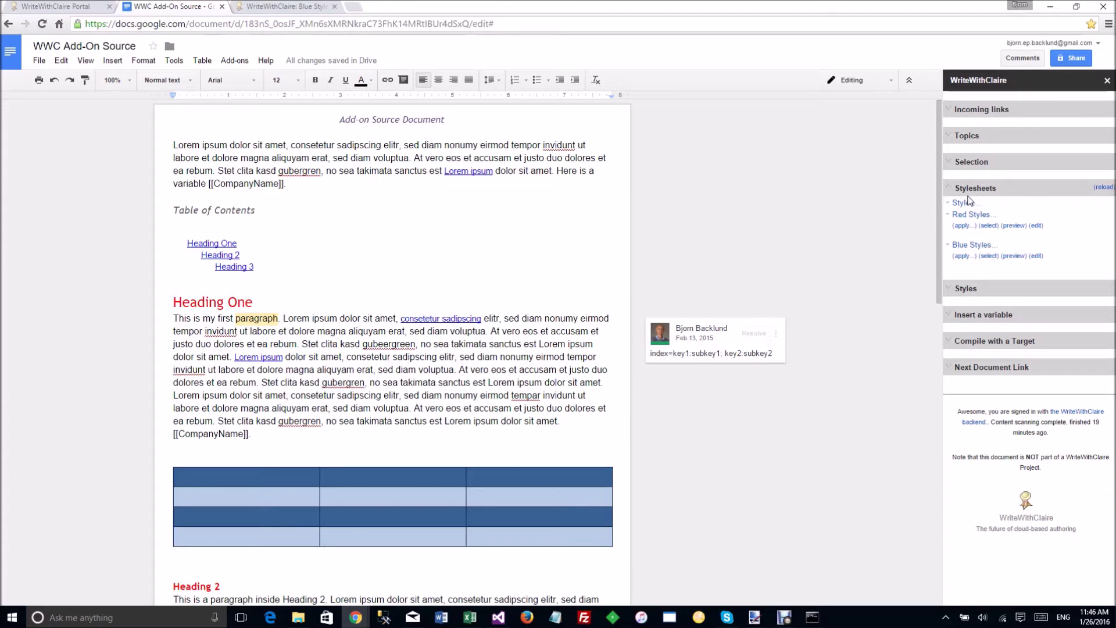
pyautogui.click(970, 216)
pyautogui.click(974, 215)
pyautogui.click(963, 256)
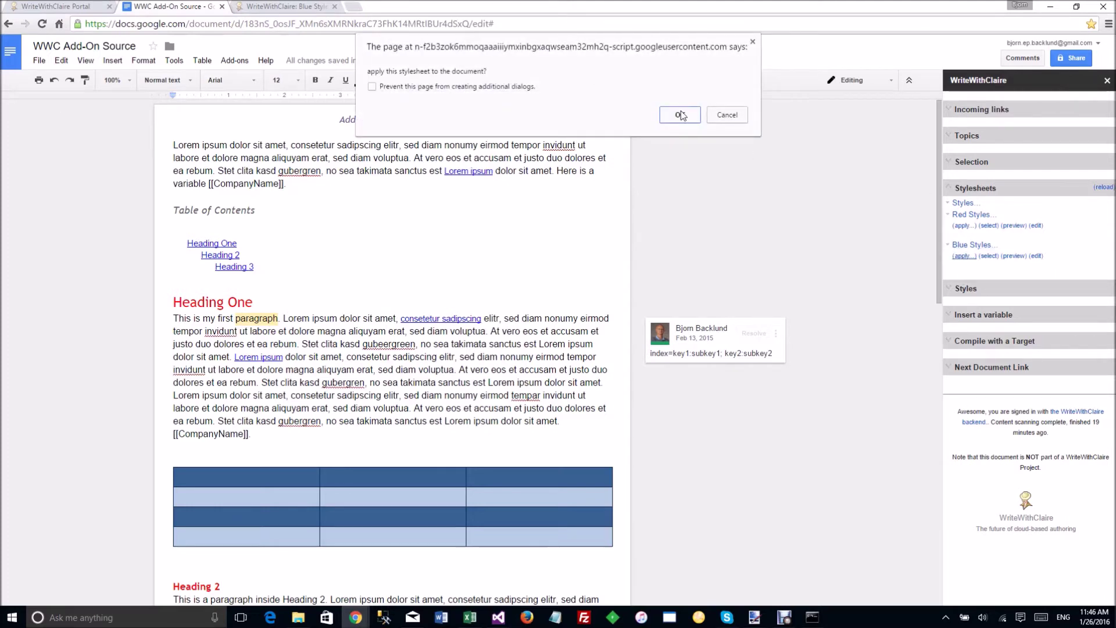
pyautogui.click(686, 115)
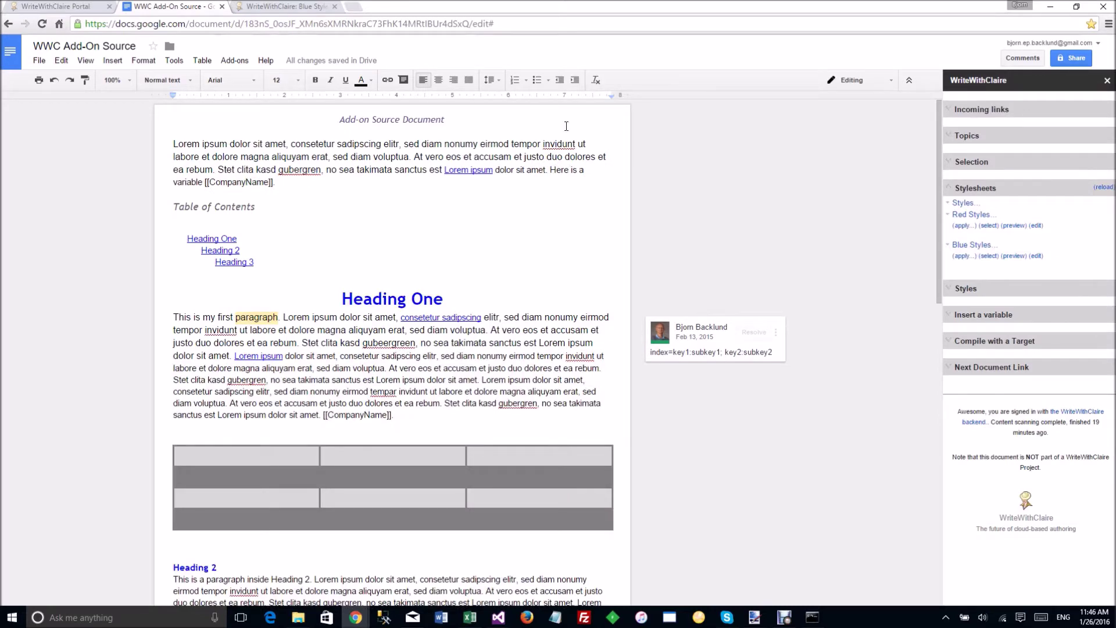
# Step: Review the document's headings, paragraphs and table with the Blue Styles formatting on both pages
pyautogui.scroll(-3, 405, 298)
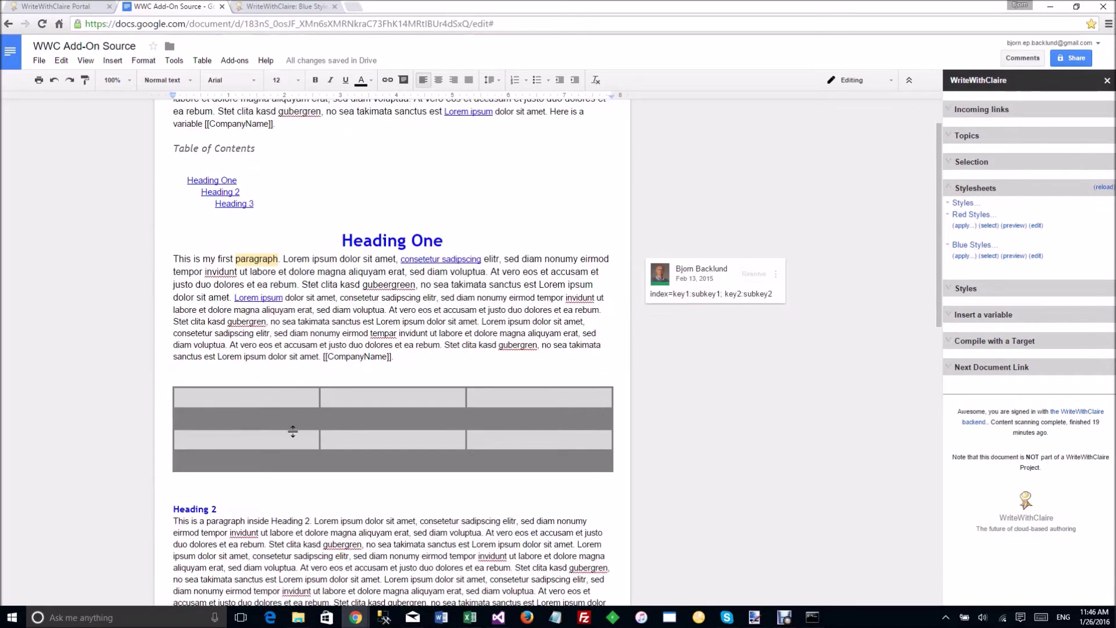
pyautogui.scroll(1, 225, 453)
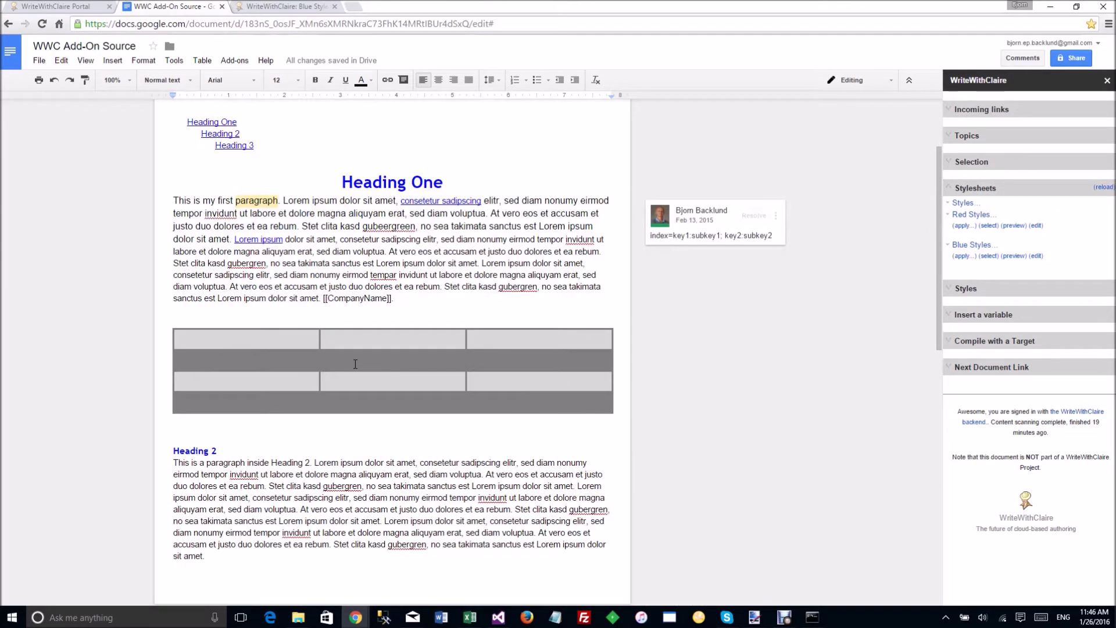
pyautogui.scroll(2, 356, 363)
pyautogui.scroll(-10, 356, 372)
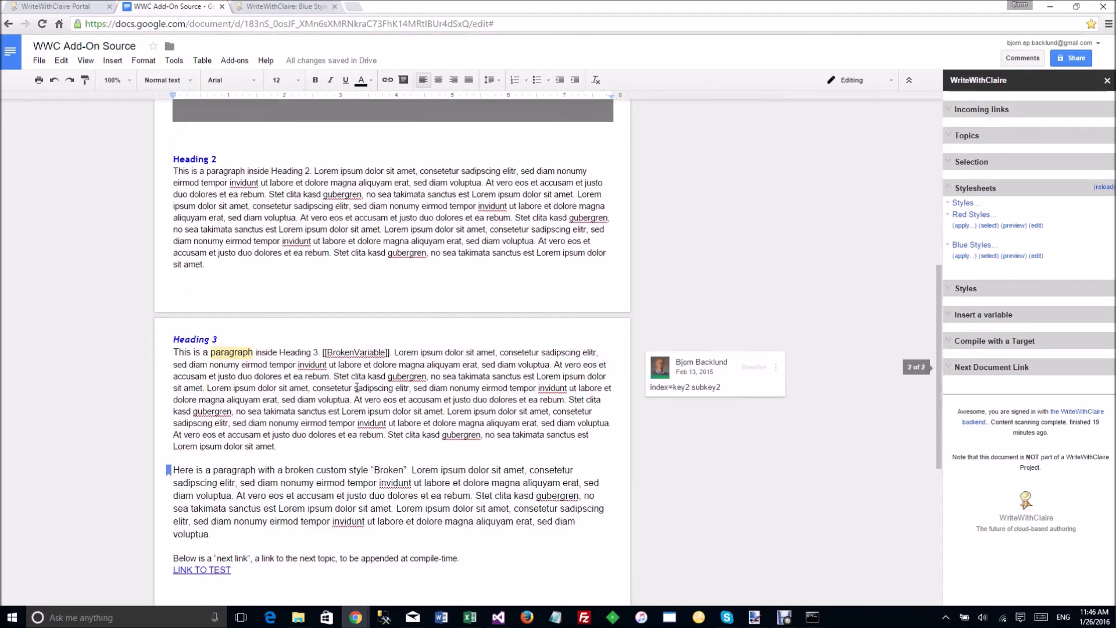
pyautogui.scroll(7, 358, 390)
pyautogui.scroll(3, 358, 390)
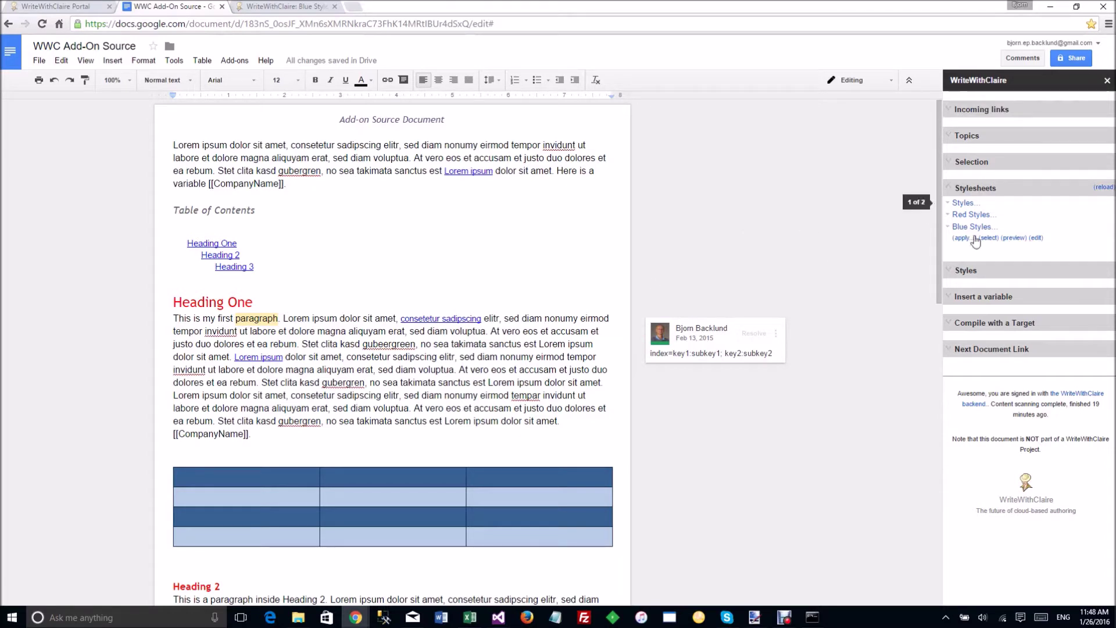
# Step: Preview the Blue Styles stylesheet and examine its paragraph, TOC, table, list, image, hyperlink and index entry style definitions
pyautogui.click(1014, 238)
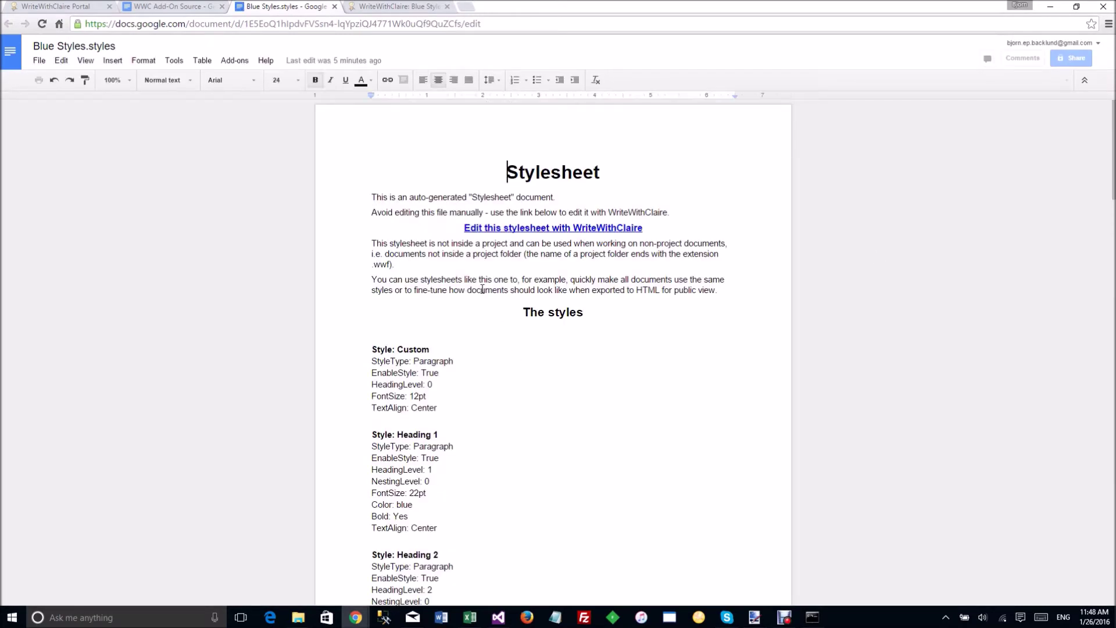
pyautogui.scroll(-3, 492, 314)
pyautogui.scroll(-4, 485, 301)
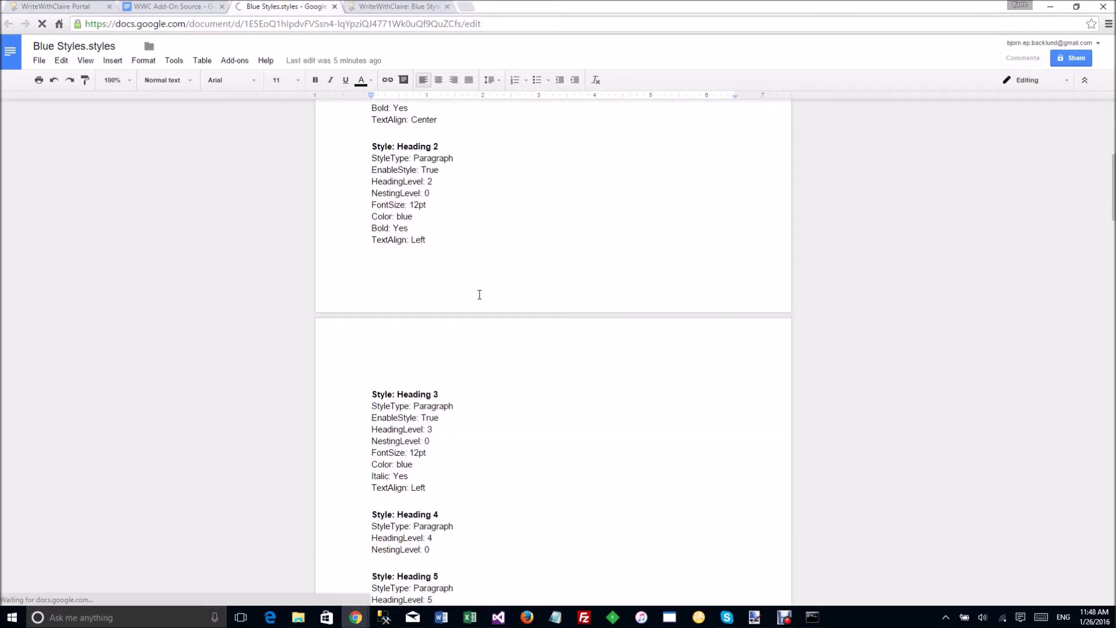
pyautogui.scroll(-7, 484, 301)
pyautogui.scroll(-2, 475, 300)
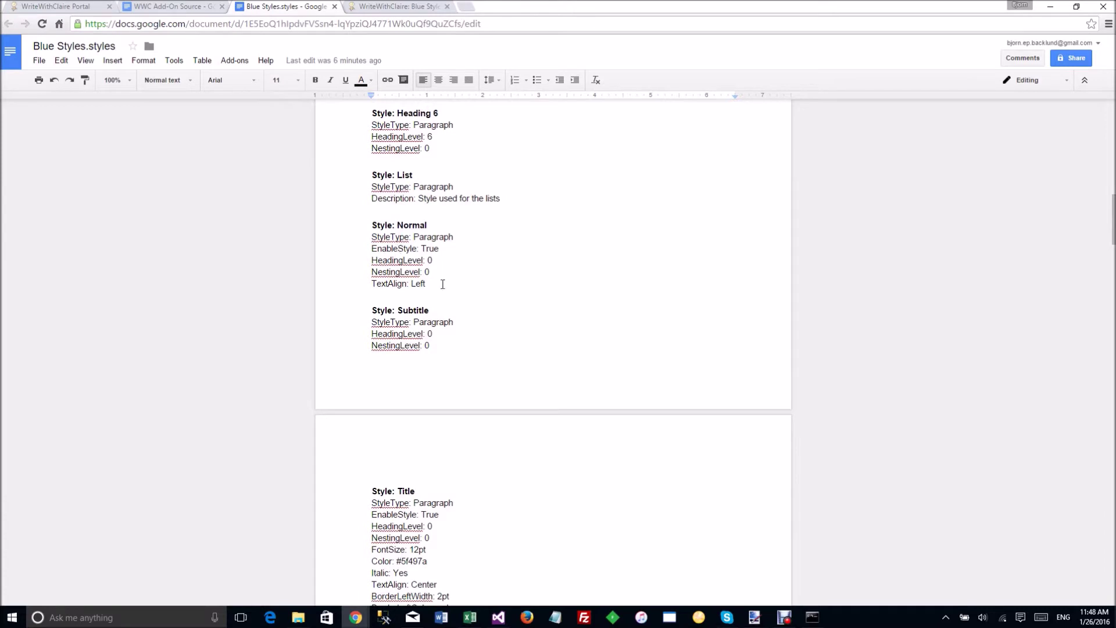
pyautogui.scroll(-5, 442, 288)
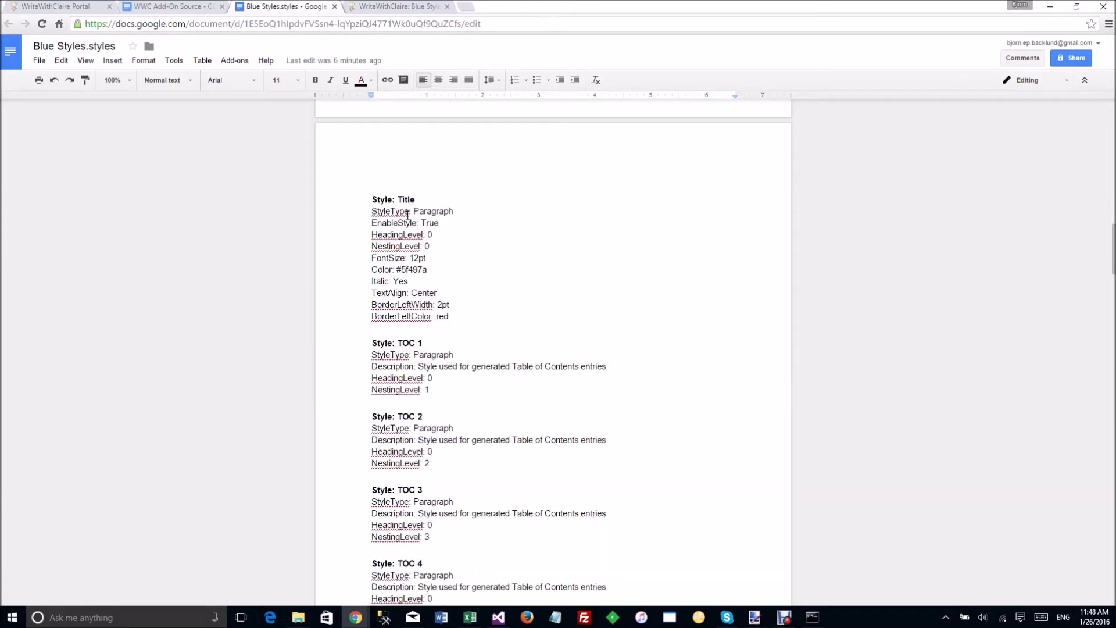
pyautogui.scroll(-5, 454, 360)
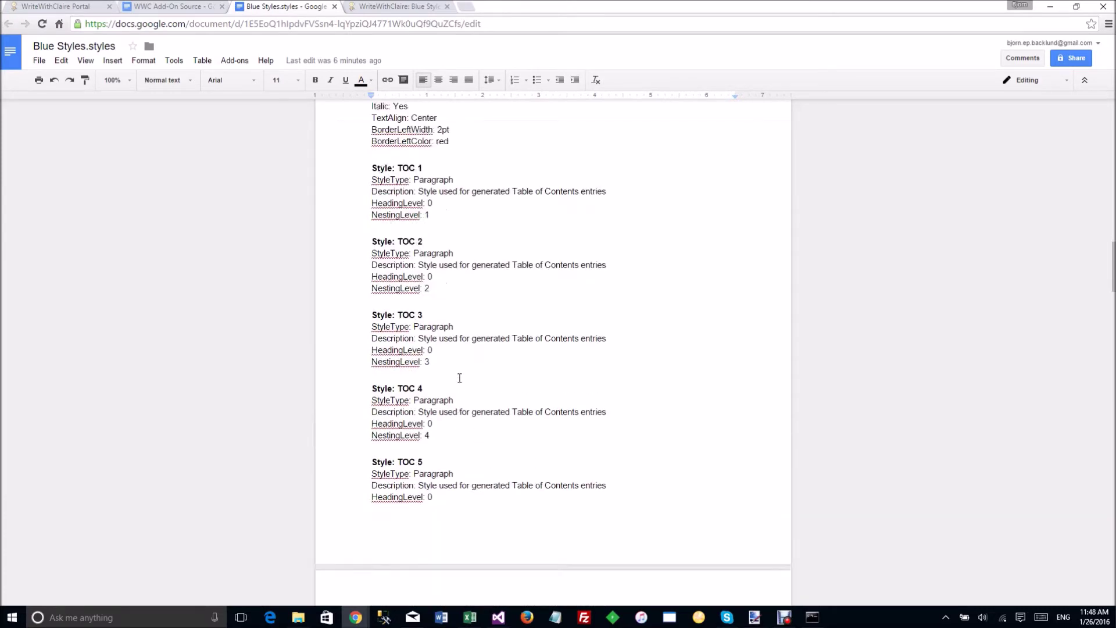
pyautogui.scroll(-2, 428, 293)
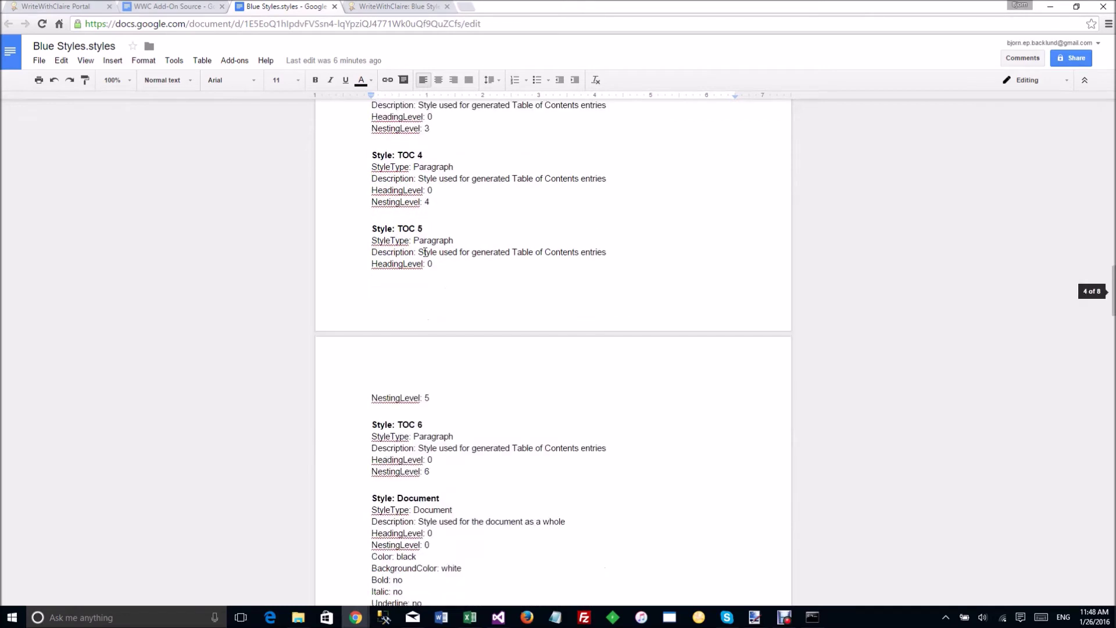
pyautogui.scroll(-6, 433, 281)
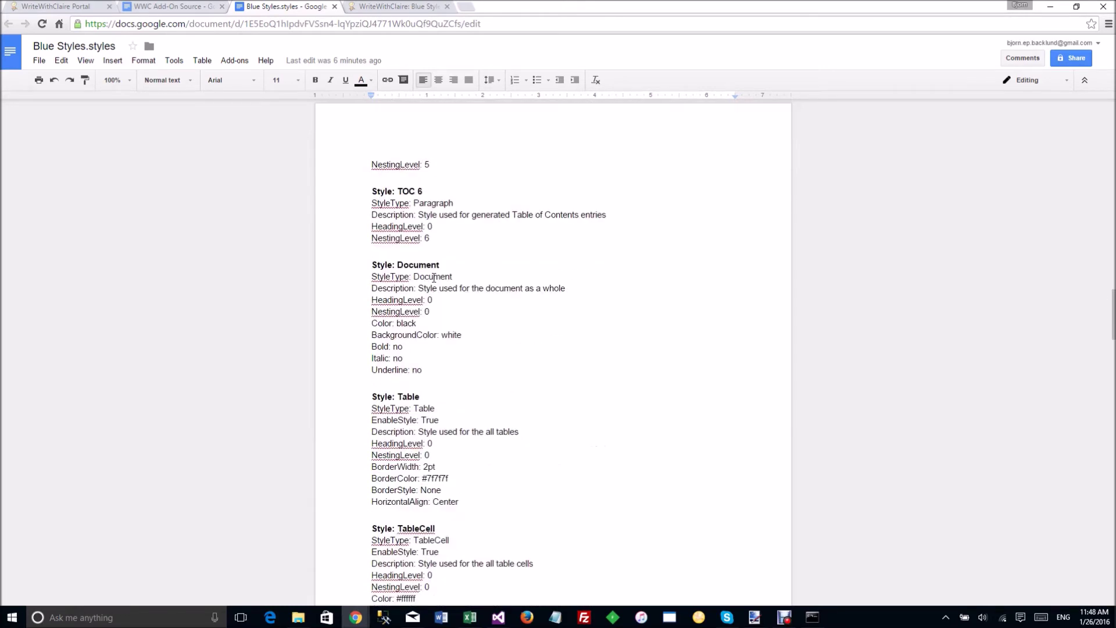
pyautogui.scroll(-2, 440, 276)
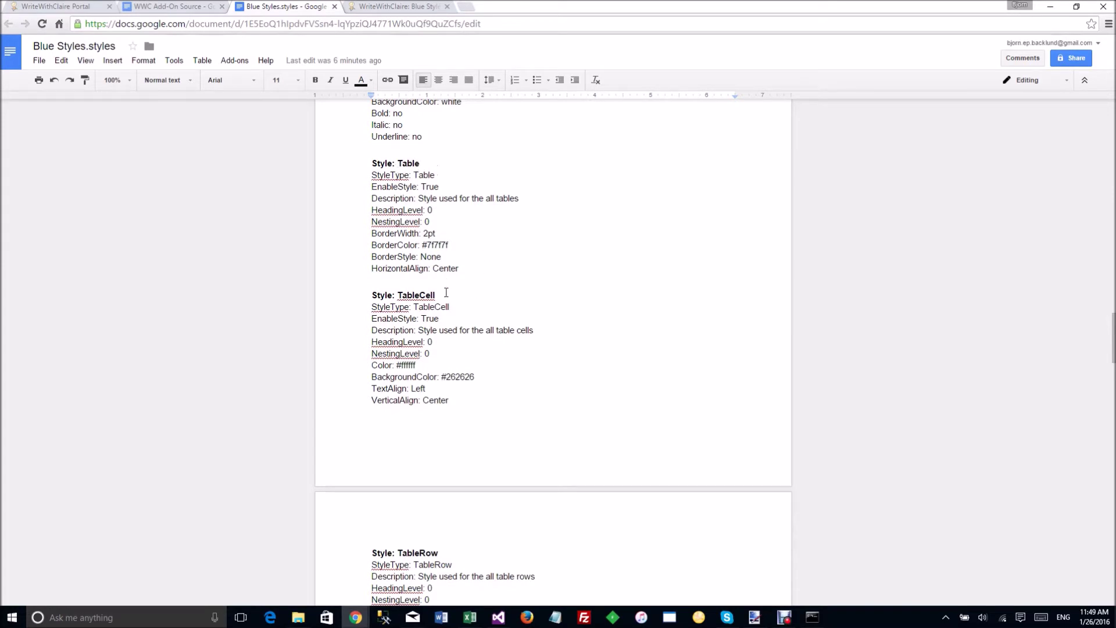
pyautogui.scroll(-6, 463, 394)
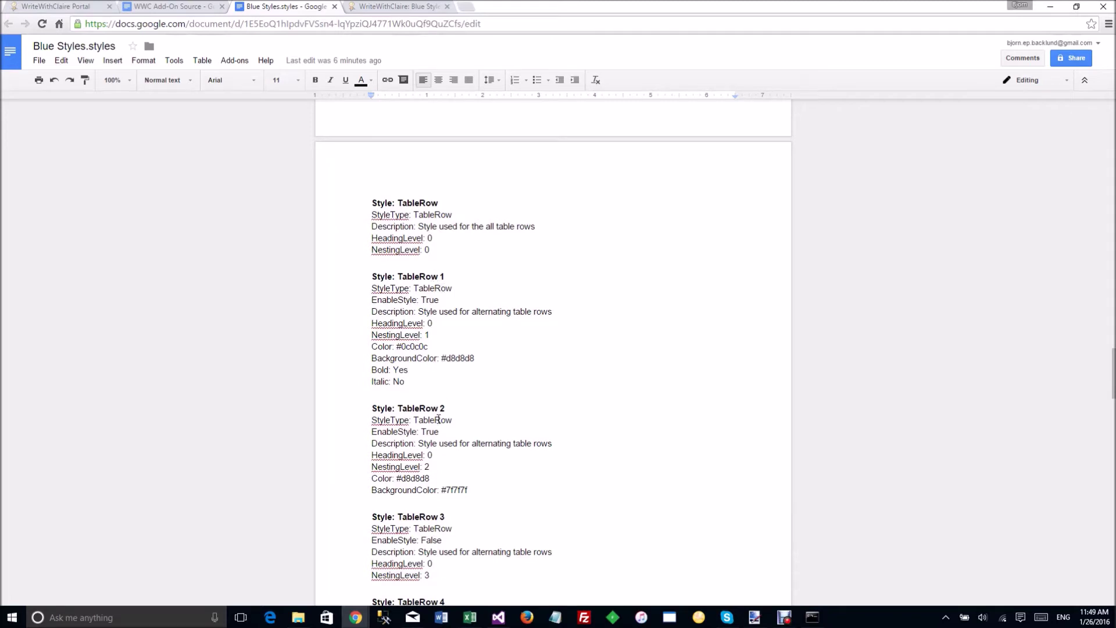
pyautogui.scroll(-9, 440, 528)
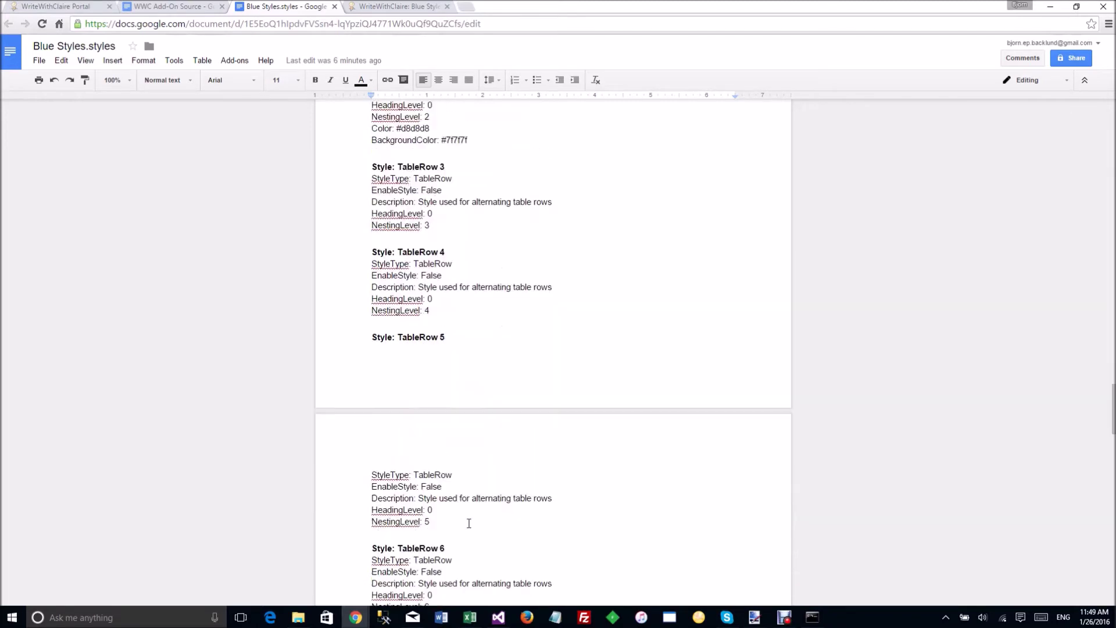
pyautogui.scroll(-4, 462, 512)
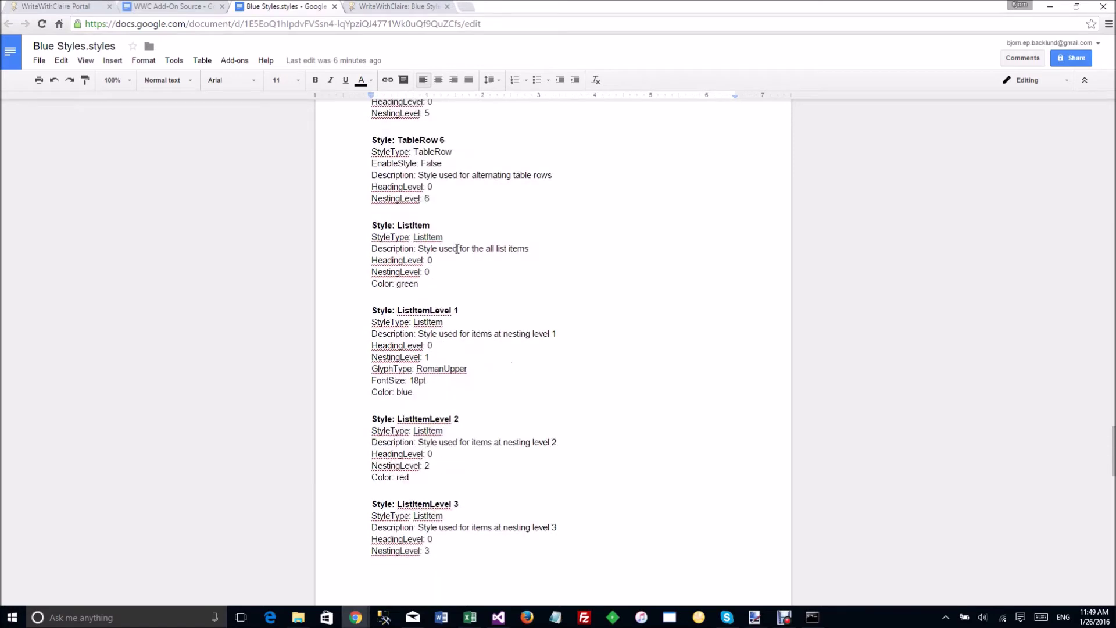
pyautogui.scroll(-12, 491, 435)
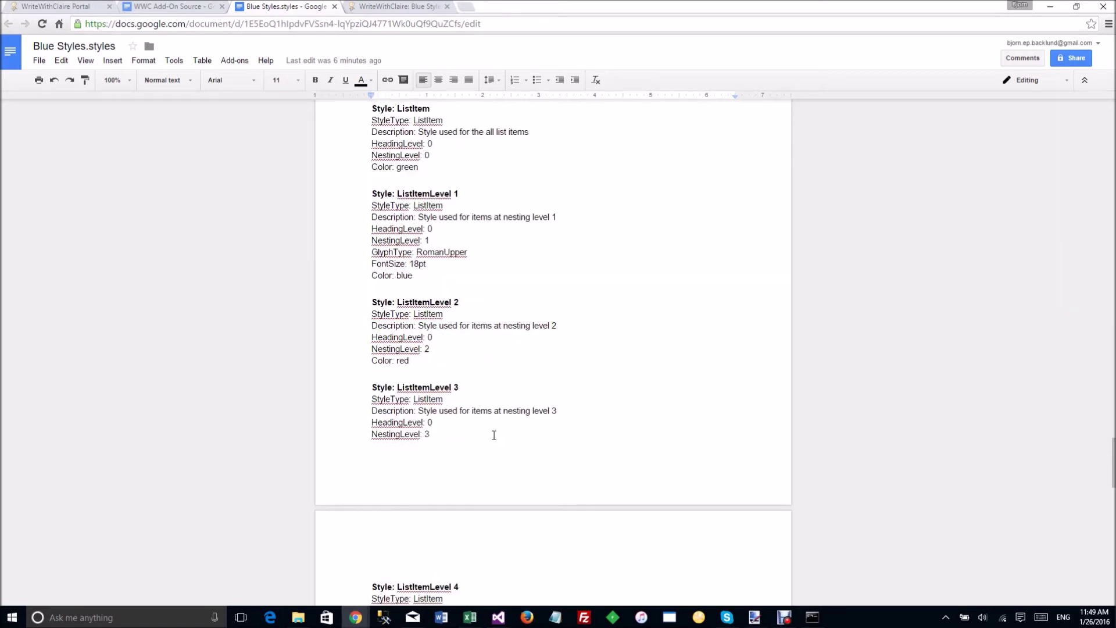
pyautogui.scroll(-3, 496, 432)
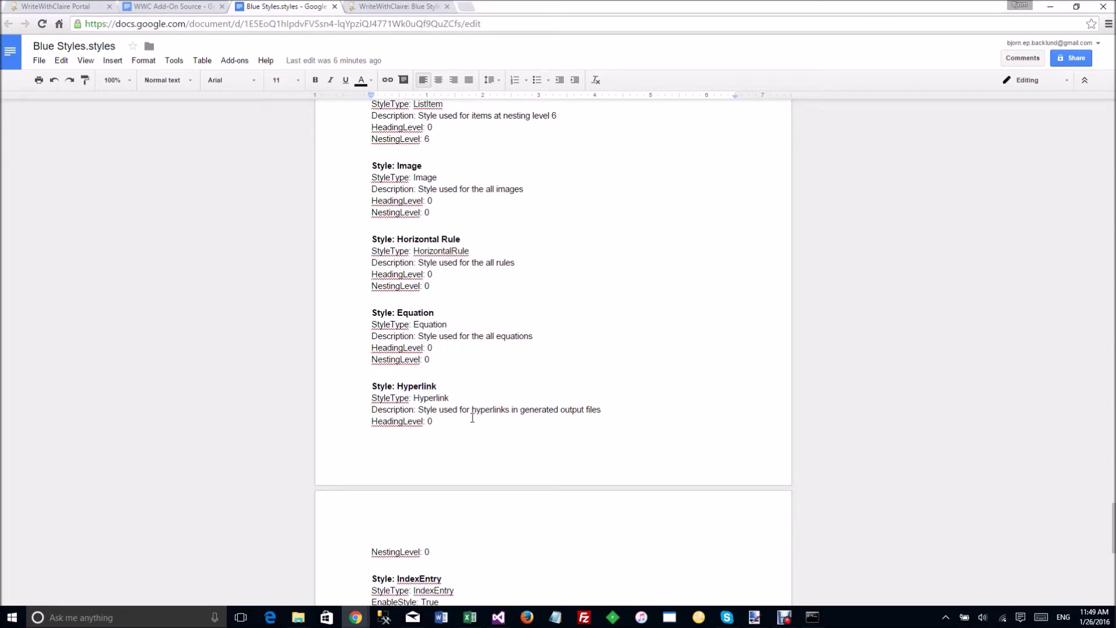
pyautogui.scroll(-5, 469, 415)
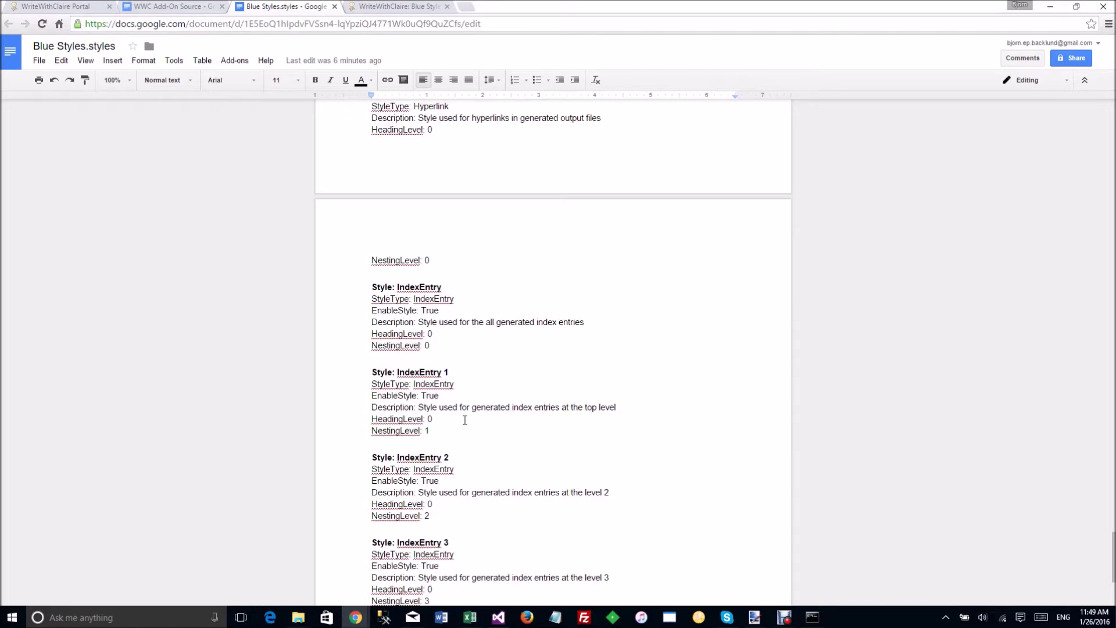
pyautogui.scroll(-2, 441, 484)
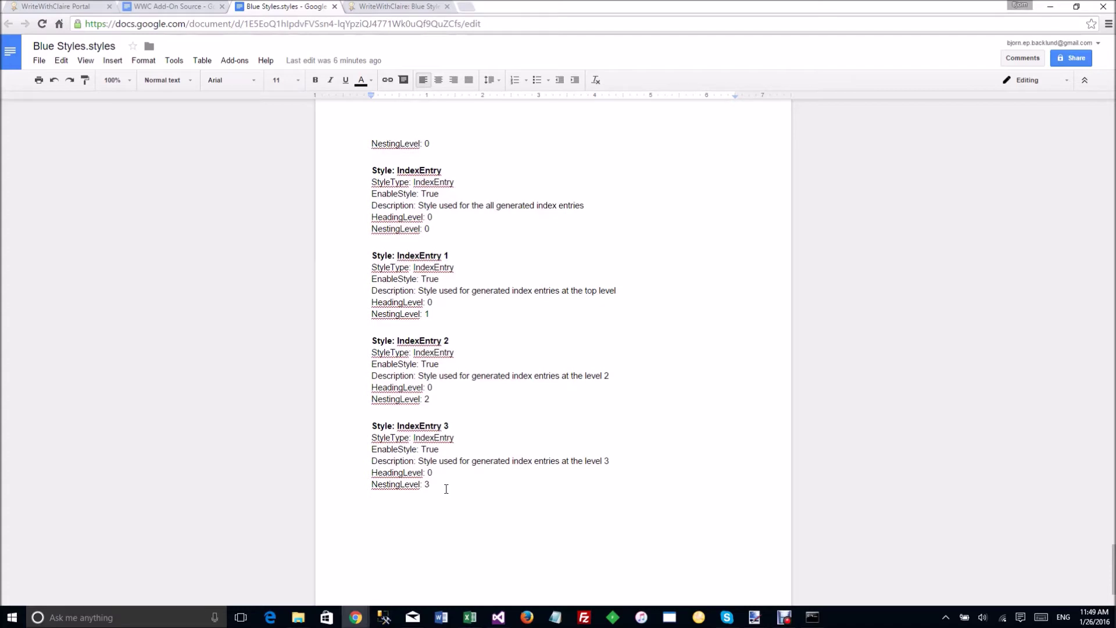
pyautogui.scroll(-2, 453, 484)
pyautogui.scroll(20, 455, 482)
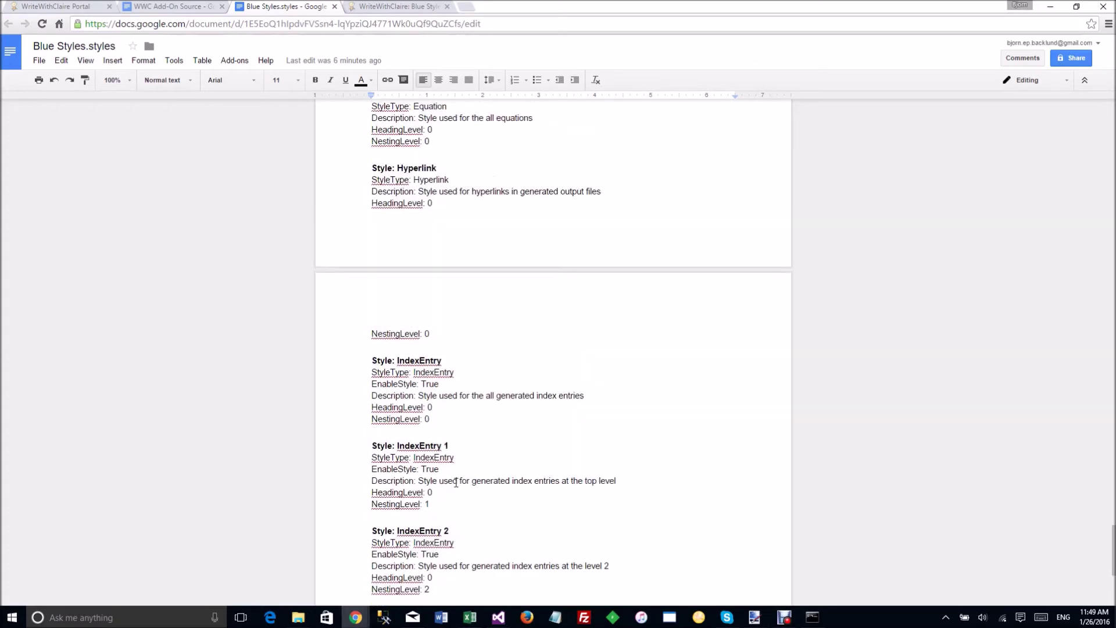
pyautogui.scroll(15, 458, 484)
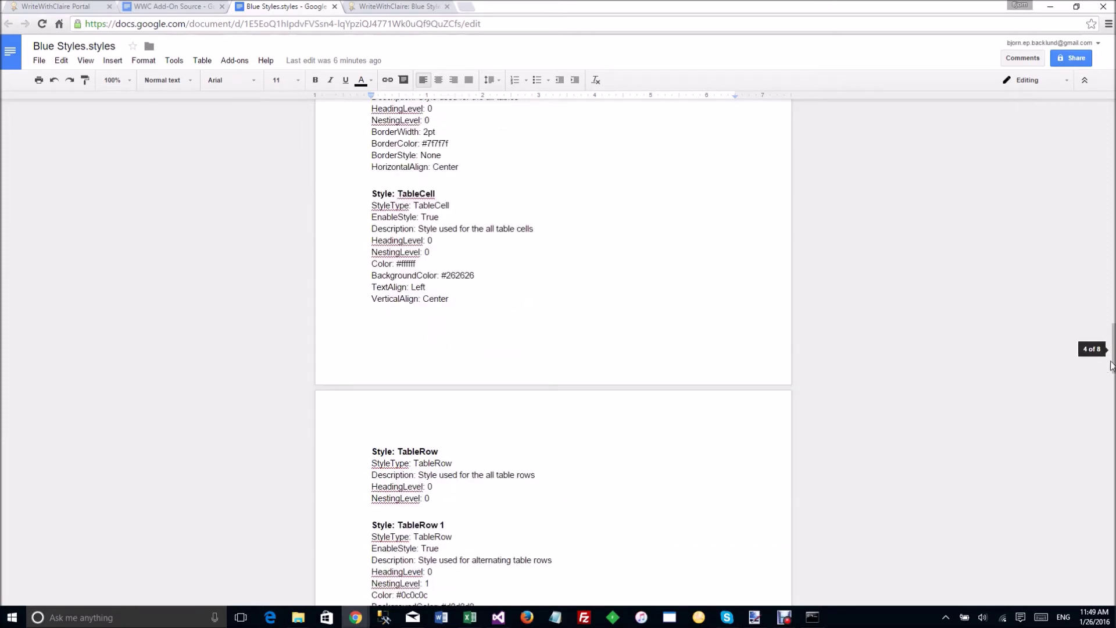
# Step: Review the introduction of the Blue Styles stylesheet document and the .styles extension in its file name
pyautogui.moveTo(1111, 365); pyautogui.dragTo(1112, 125)
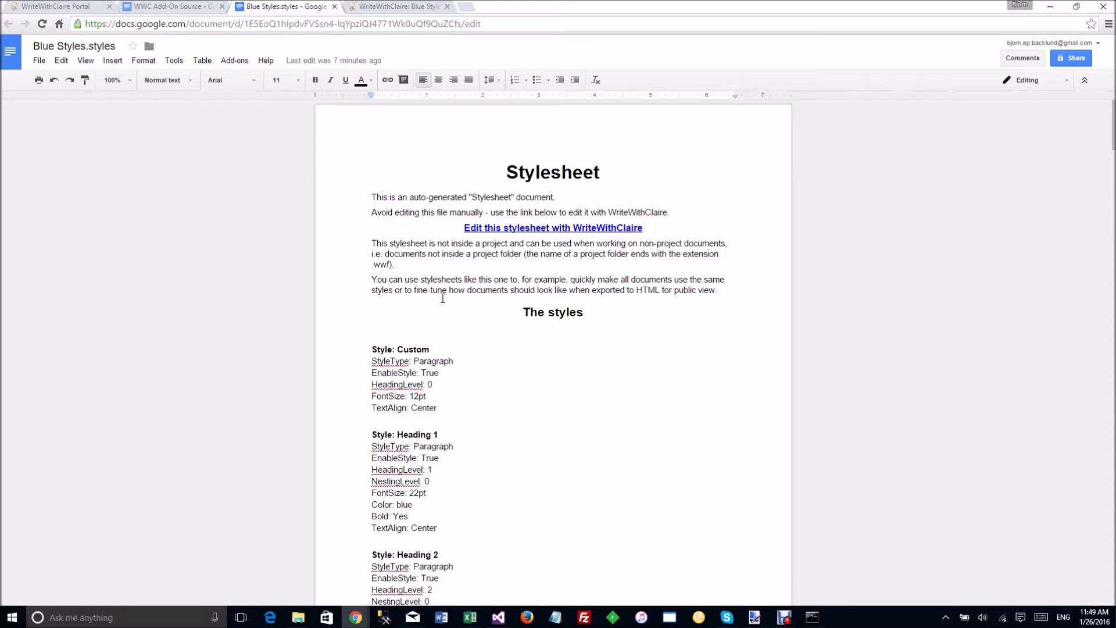
pyautogui.moveTo(85, 46); pyautogui.dragTo(117, 46)
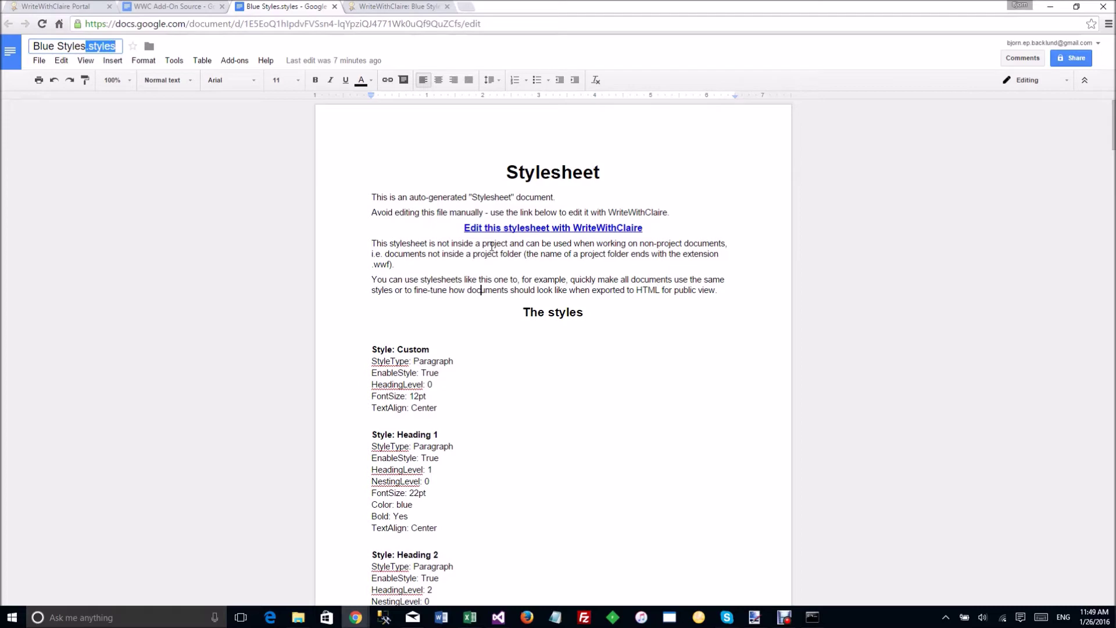
pyautogui.click(465, 254)
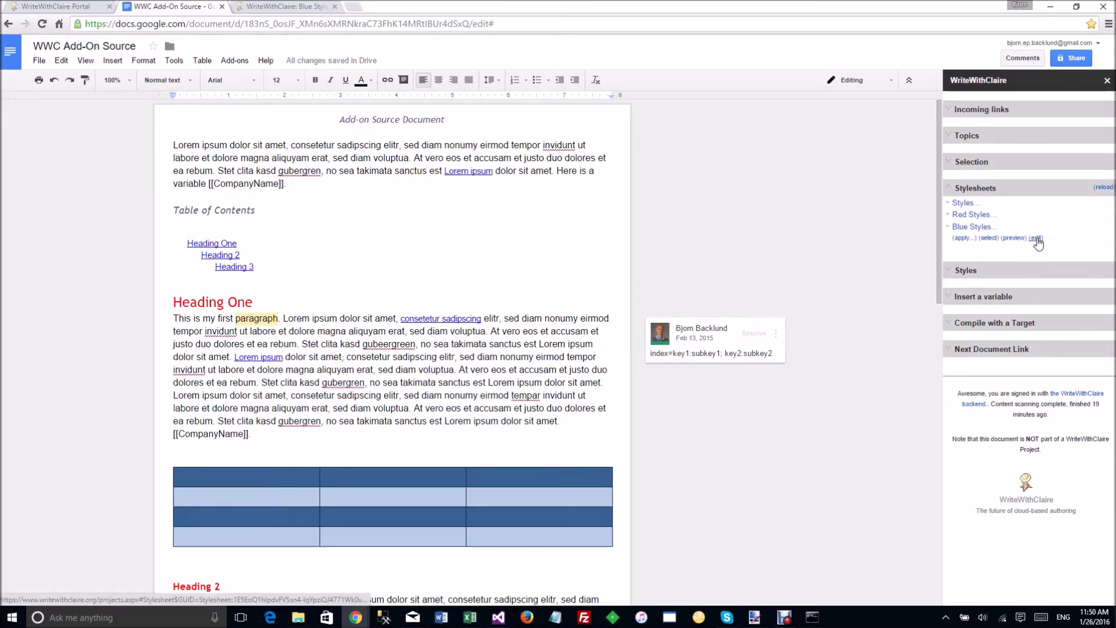
# Step: Open Blue Styles in the WriteWithClaire styles editor and browse its paragraph, heading and table-related styles
pyautogui.click(290, 10)
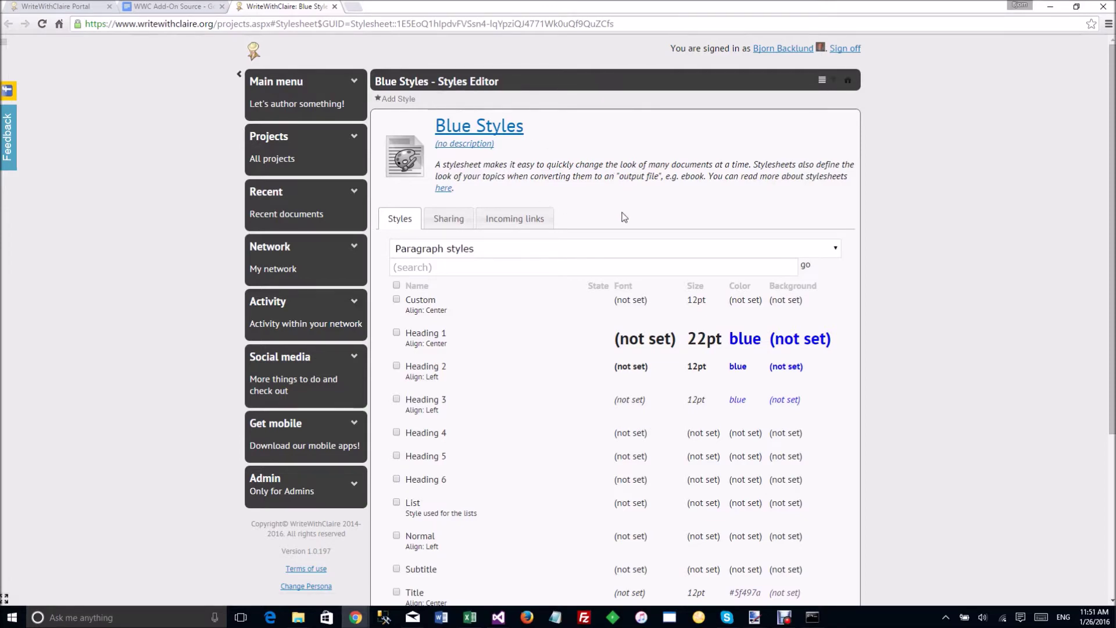
pyautogui.scroll(-4, 526, 435)
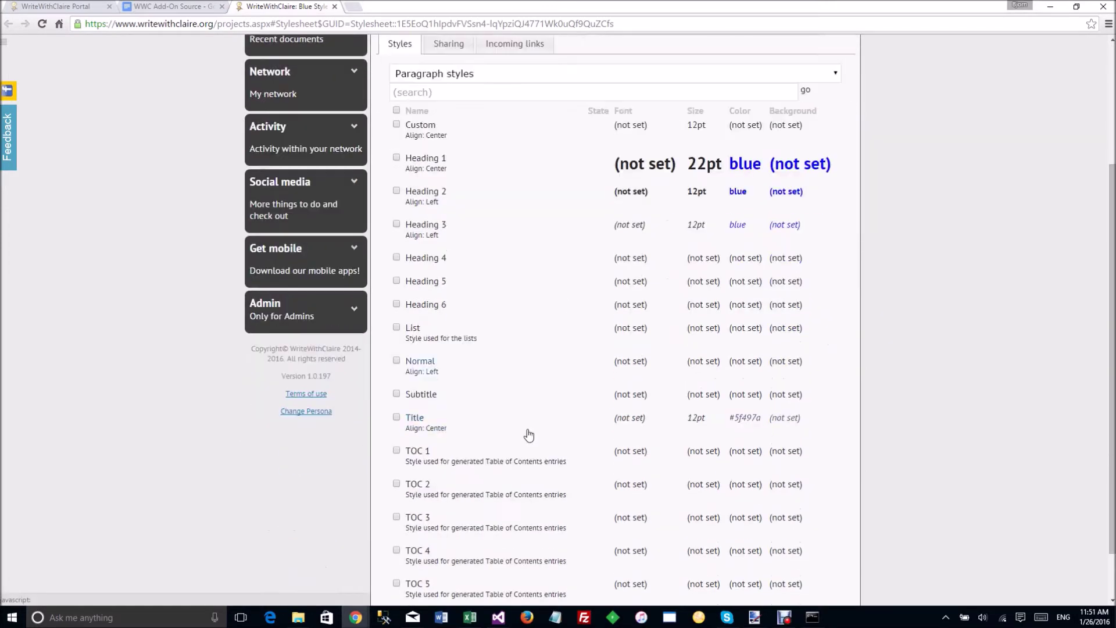
pyautogui.scroll(4, 527, 433)
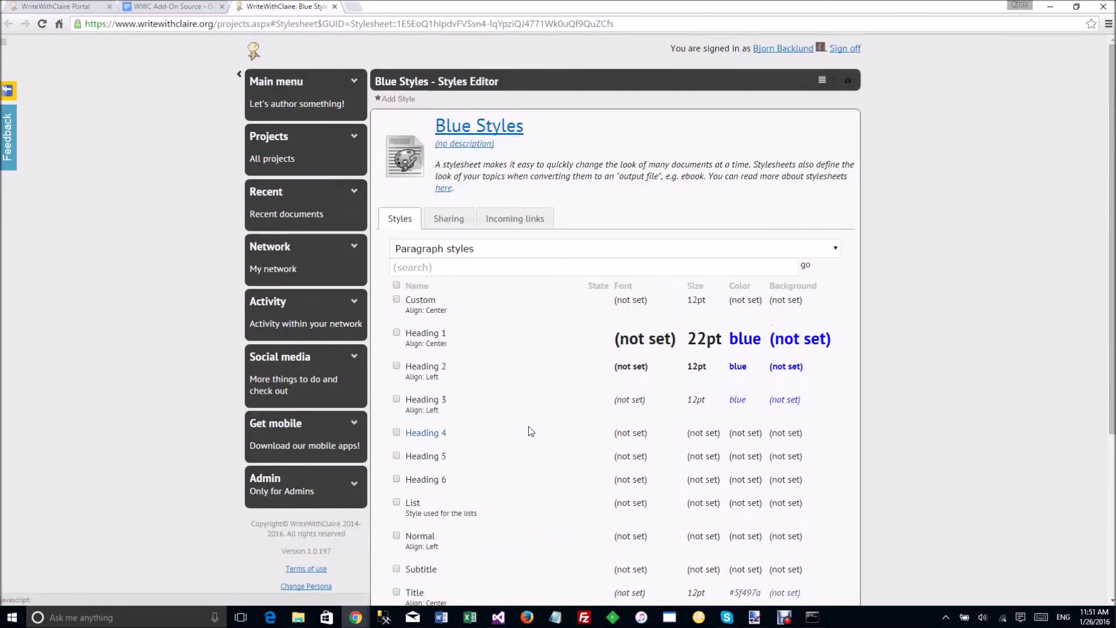
pyautogui.click(556, 248)
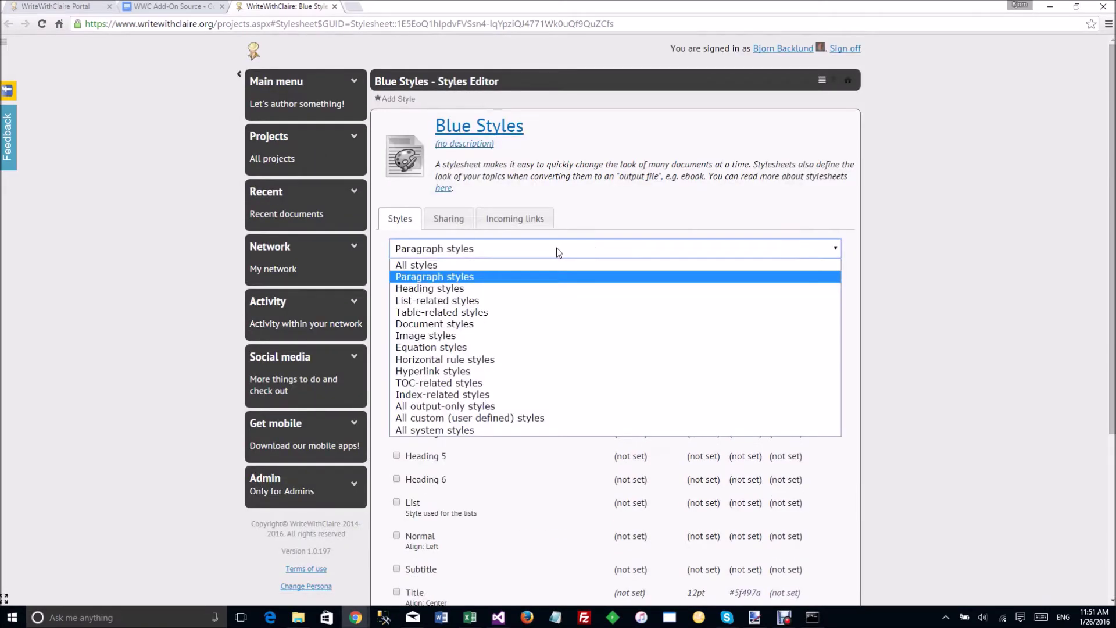
pyautogui.click(500, 287)
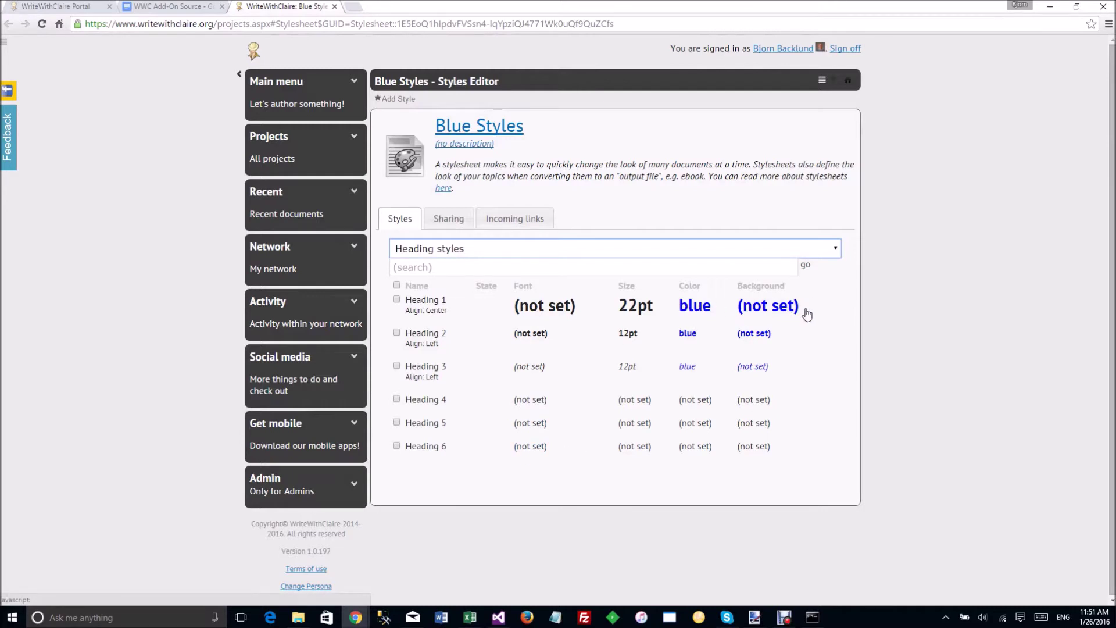
pyautogui.click(518, 254)
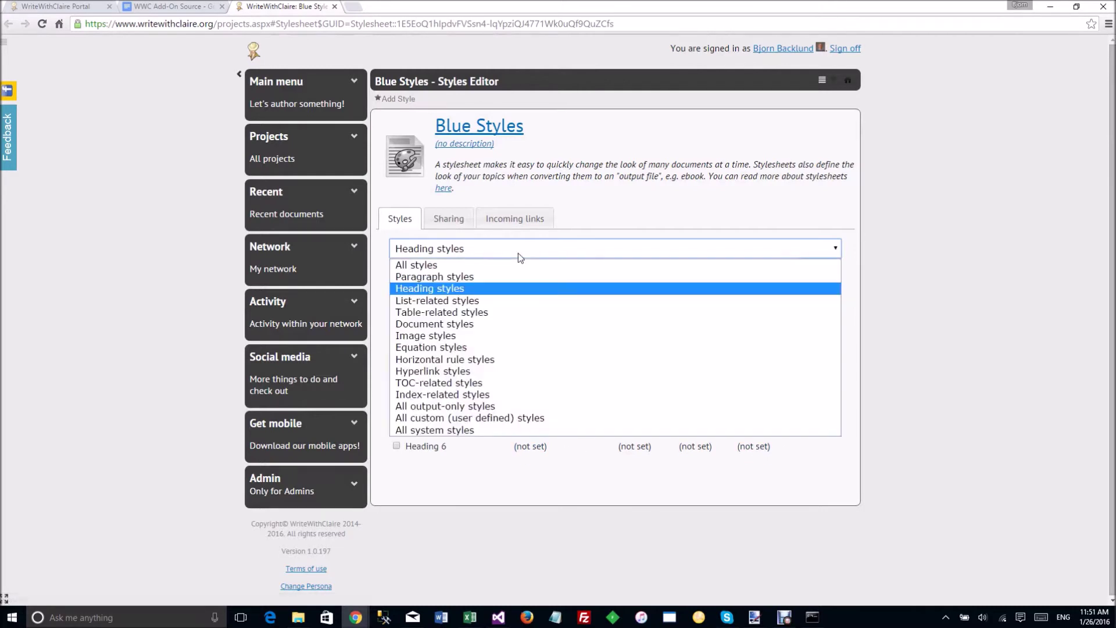
pyautogui.click(478, 316)
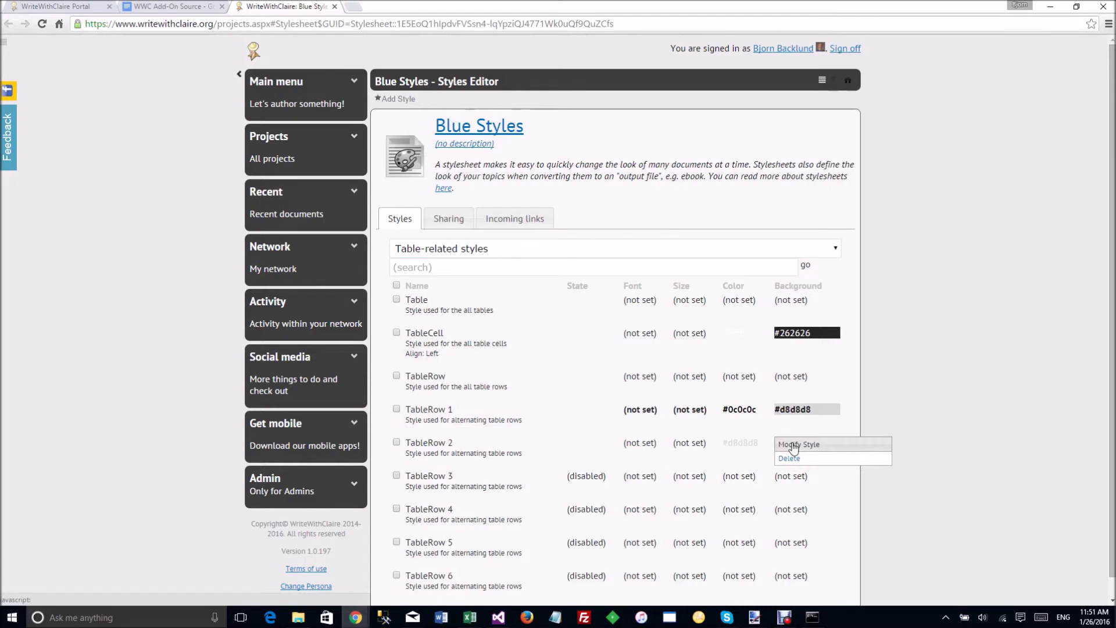
# Step: Modify the TableRow 2 style with highlight color #8db3e2 and a white text color
pyautogui.click(792, 445)
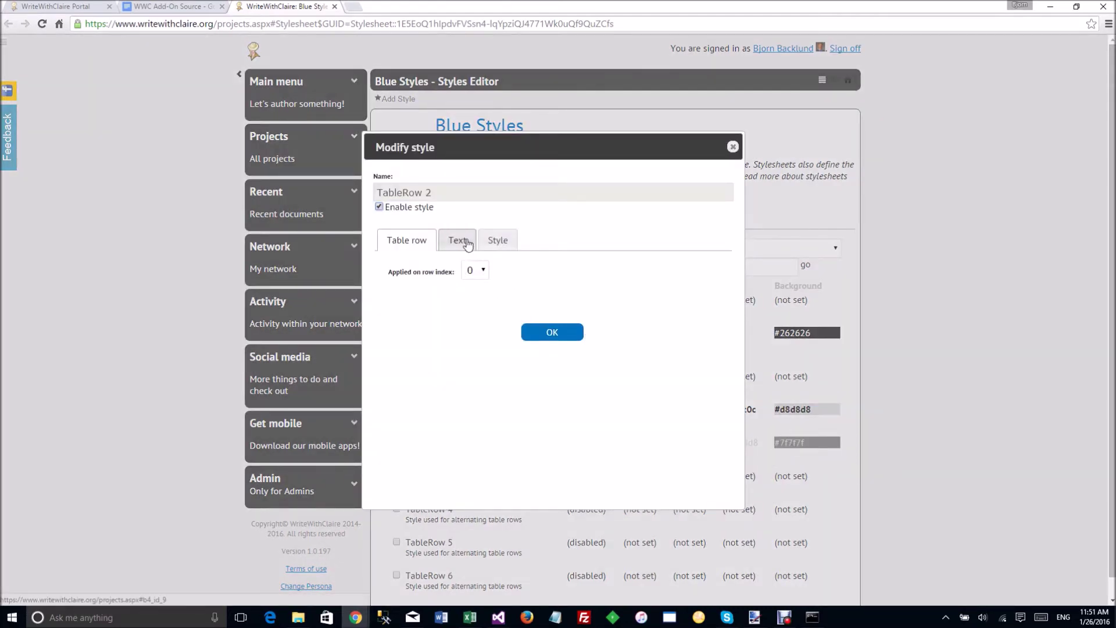
pyautogui.click(459, 241)
pyautogui.click(514, 320)
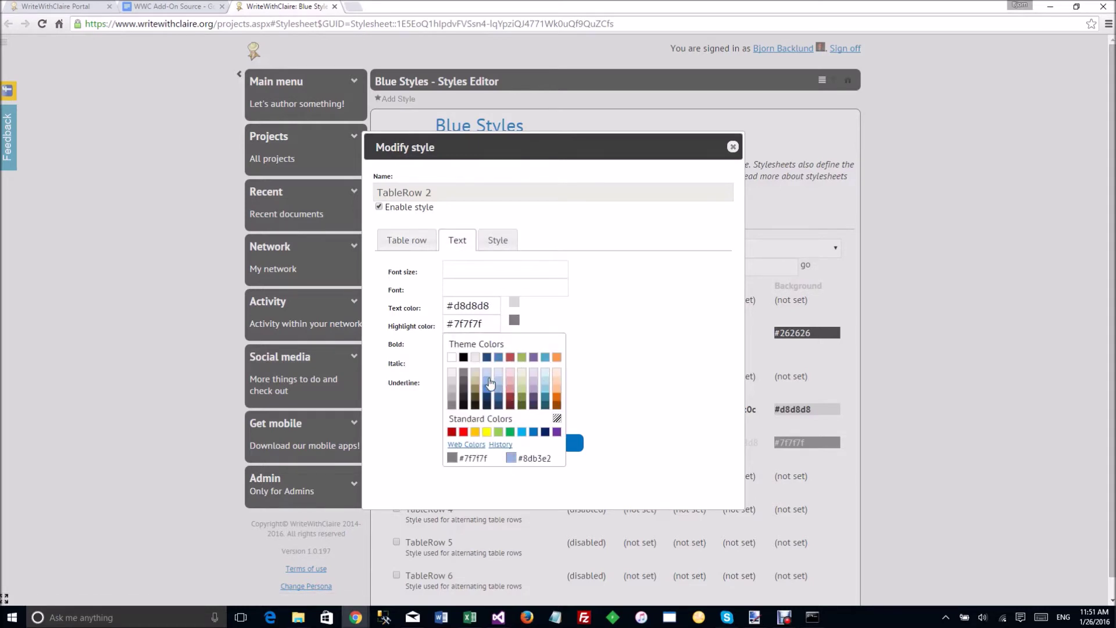
pyautogui.click(488, 380)
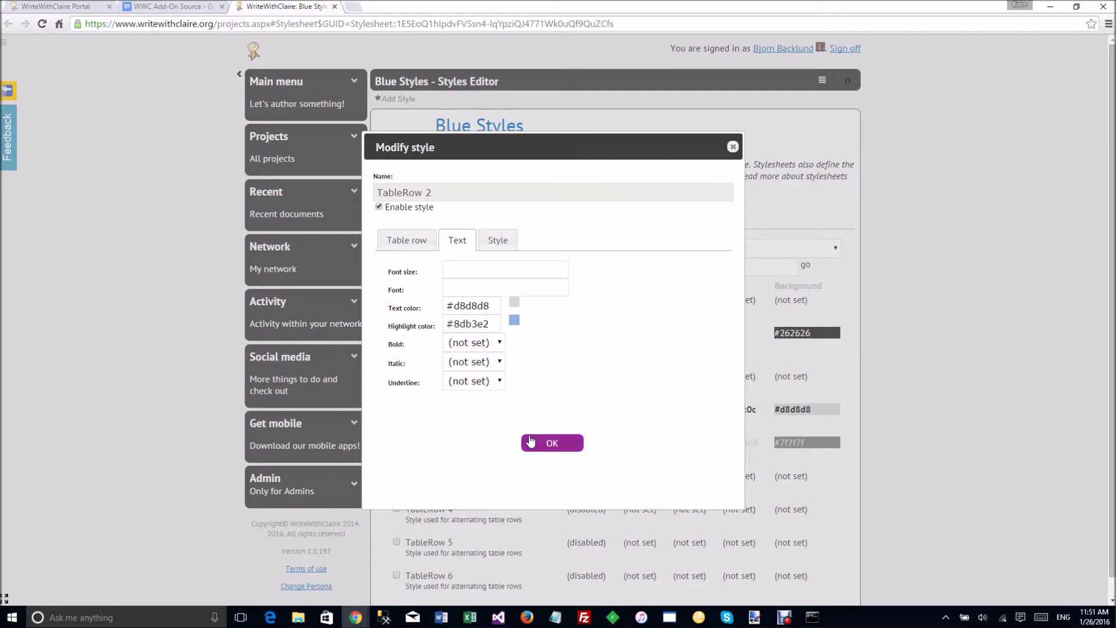
pyautogui.click(514, 303)
pyautogui.click(472, 344)
pyautogui.click(548, 445)
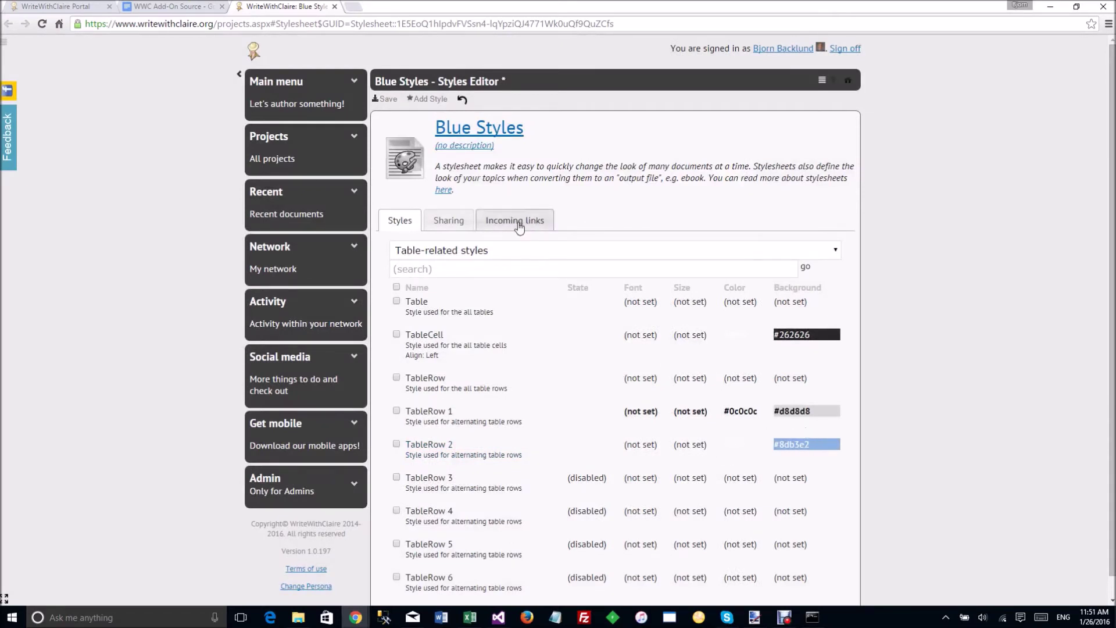
# Step: Check the sharing and incoming links of the Blue Styles stylesheet, and return to its styles
pyautogui.click(446, 221)
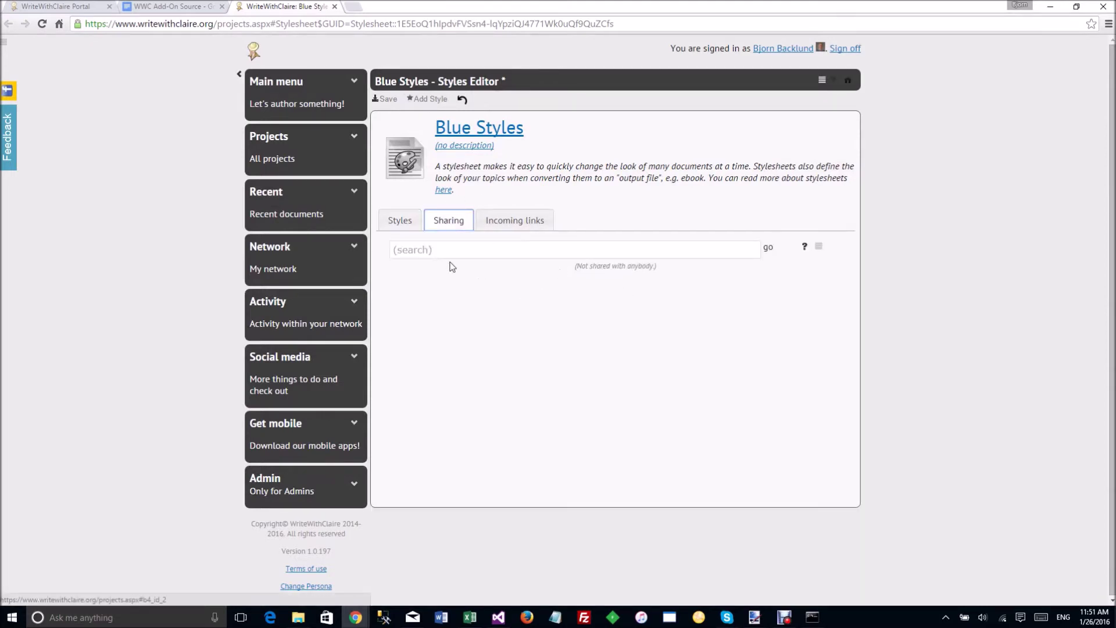
pyautogui.click(507, 224)
pyautogui.click(400, 222)
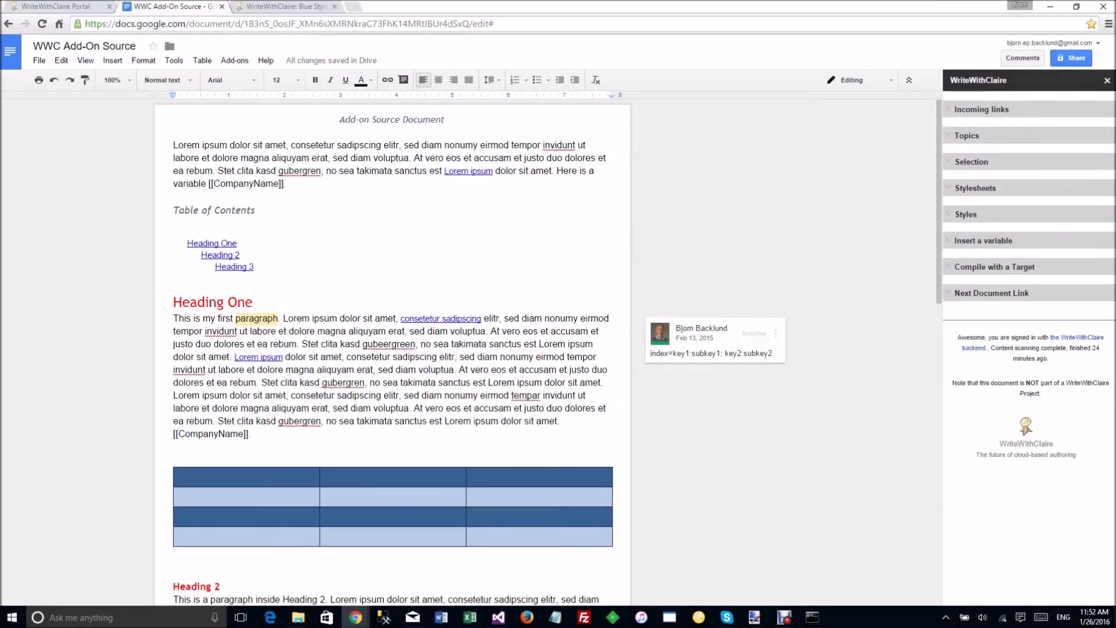
# Step: In the WriteWithClaire add-on of the WWC Add-On Source document, select Red Styles as the stylesheet whose styles are listed
pyautogui.click(970, 216)
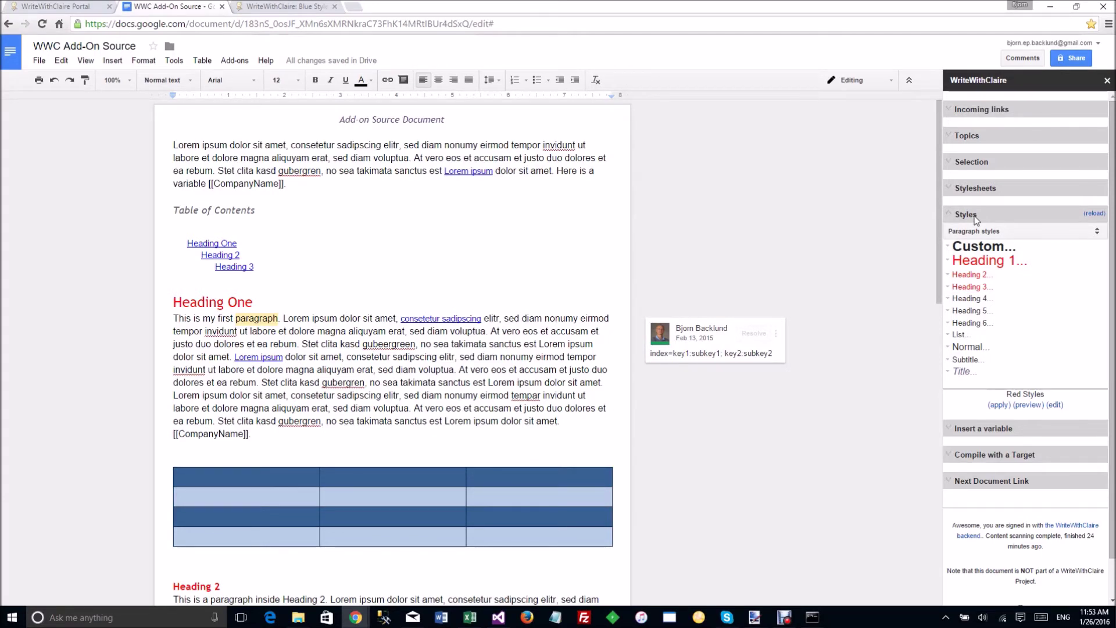
pyautogui.click(975, 190)
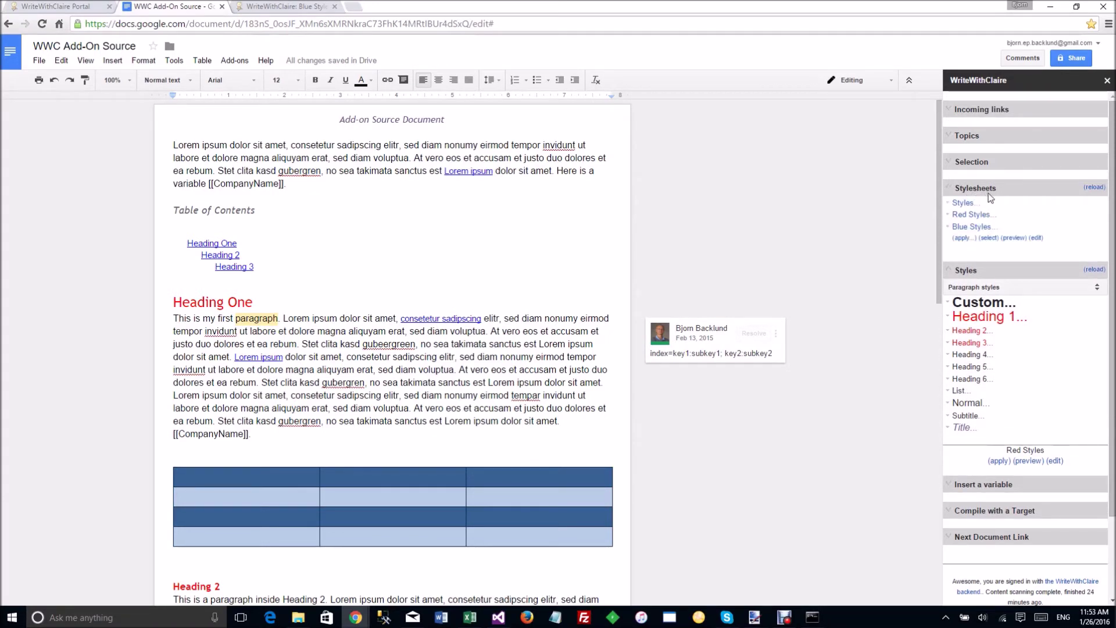
pyautogui.click(973, 214)
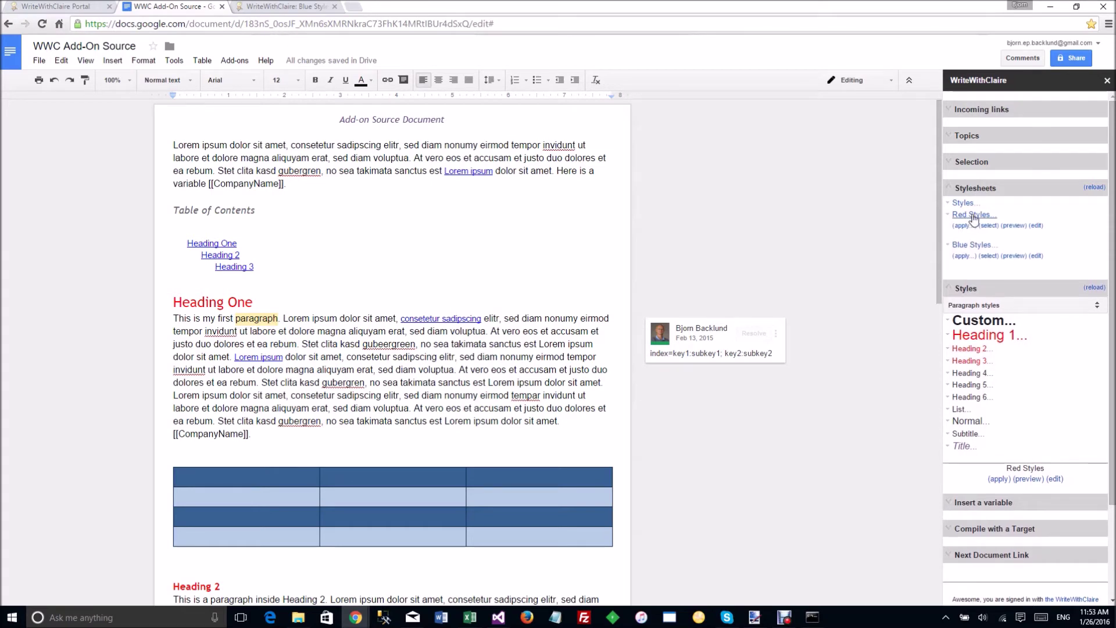
pyautogui.click(990, 229)
pyautogui.click(991, 192)
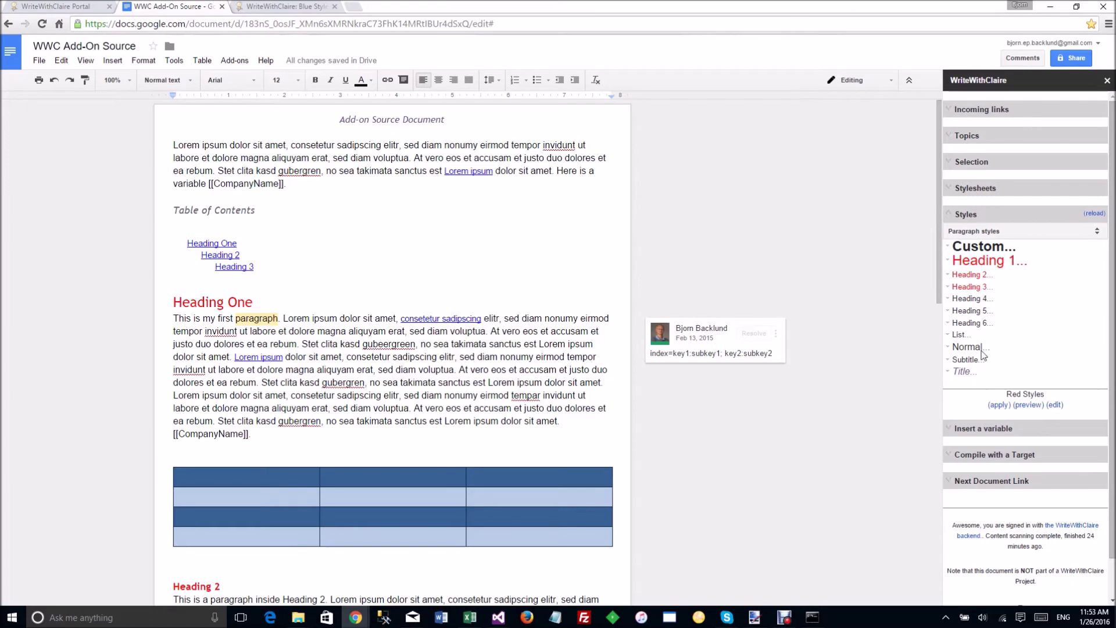
# Step: Browse the heading and list-related styles of Red Styles, and return to the paragraph styles
pyautogui.click(1067, 228)
pyautogui.click(1016, 253)
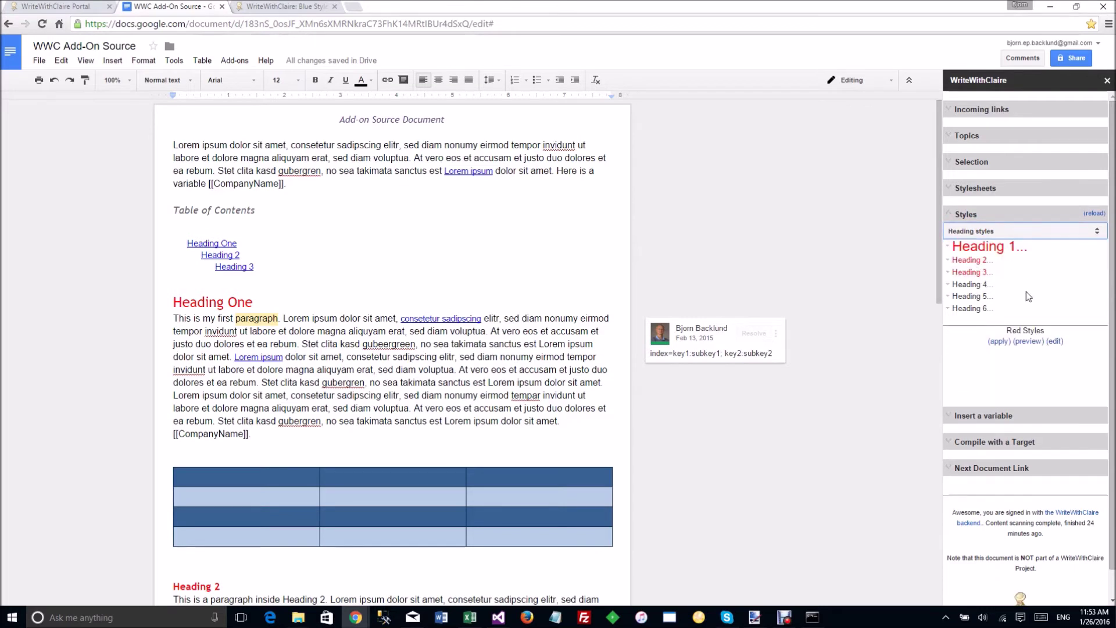
pyautogui.click(1004, 233)
pyautogui.click(999, 259)
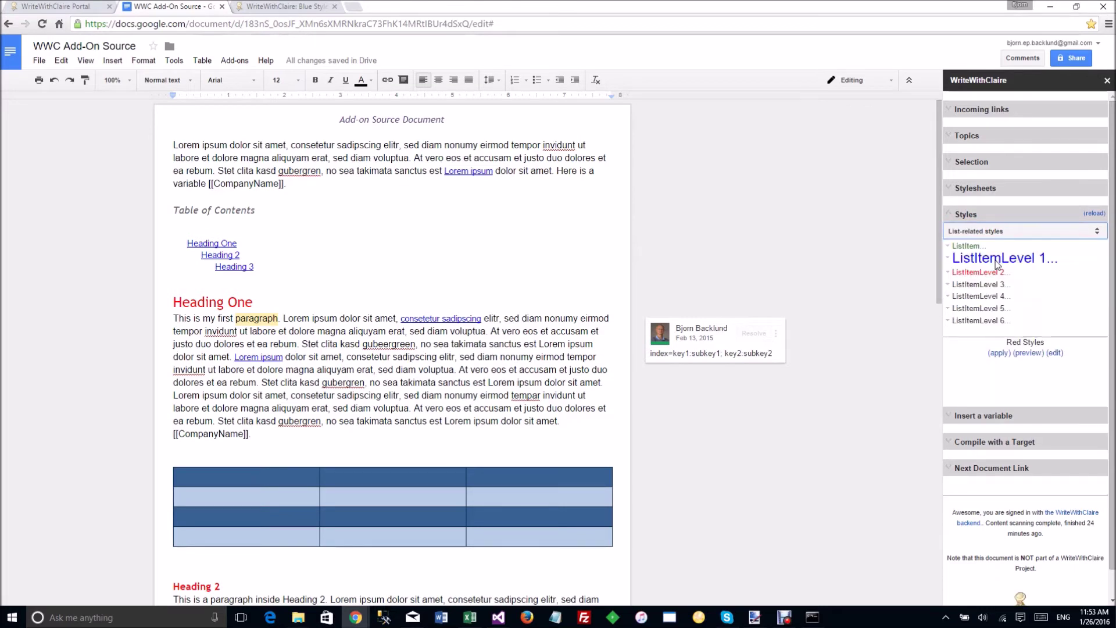
pyautogui.click(1001, 233)
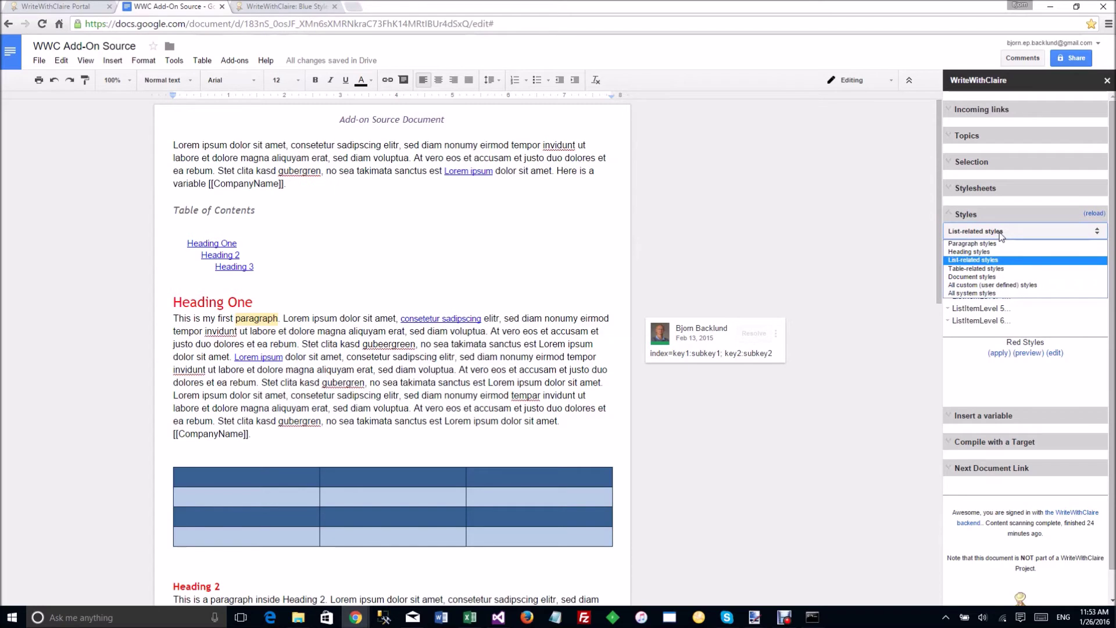
pyautogui.click(996, 244)
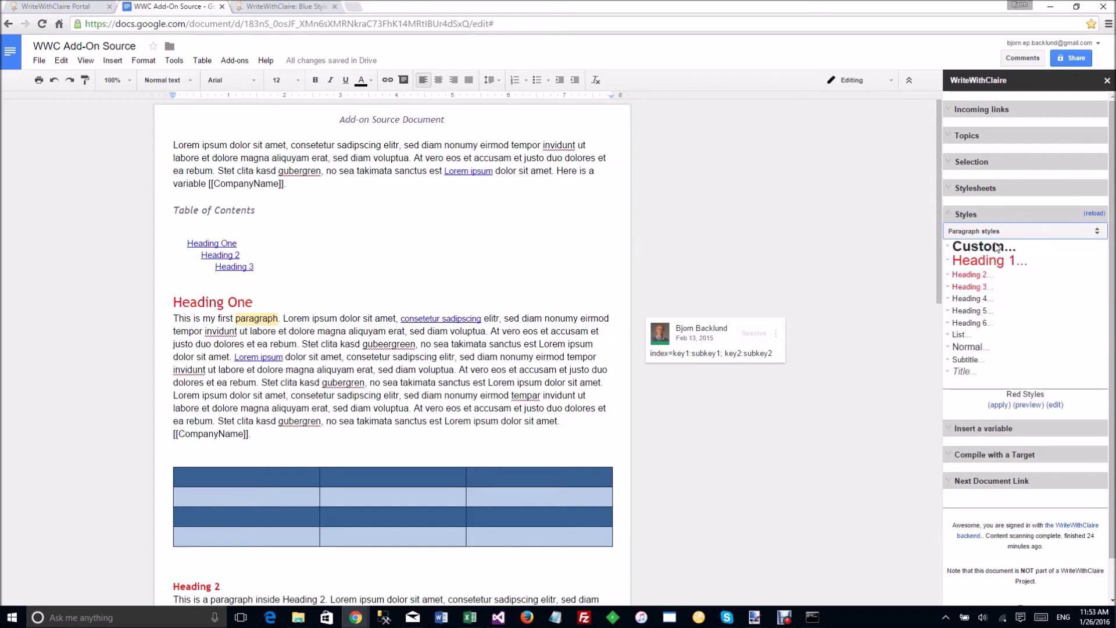
# Step: Apply the Heading 1 style from Red Styles to the "Heading 3" heading on the second page
pyautogui.click(256, 302)
pyautogui.scroll(-2, 311, 423)
pyautogui.scroll(-4, 311, 423)
pyautogui.click(235, 423)
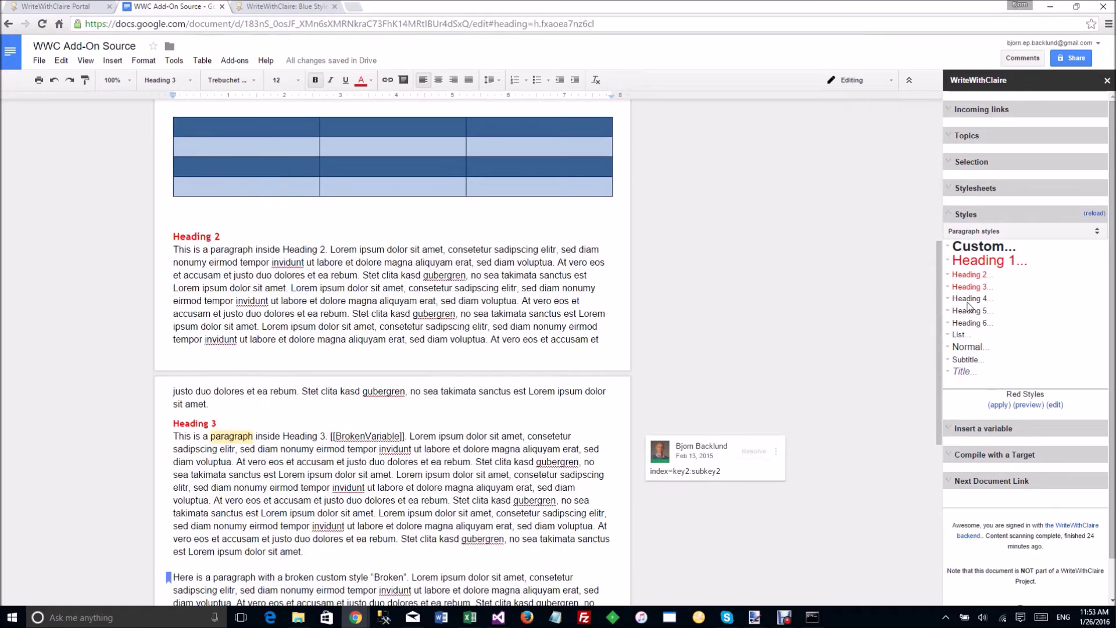
pyautogui.click(995, 264)
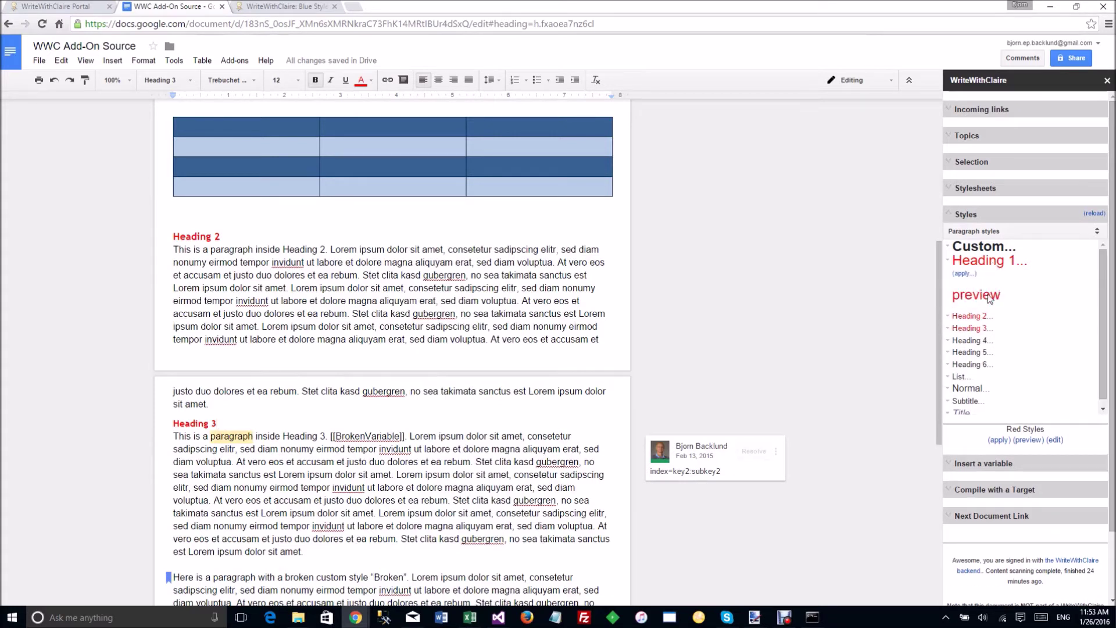
pyautogui.click(969, 274)
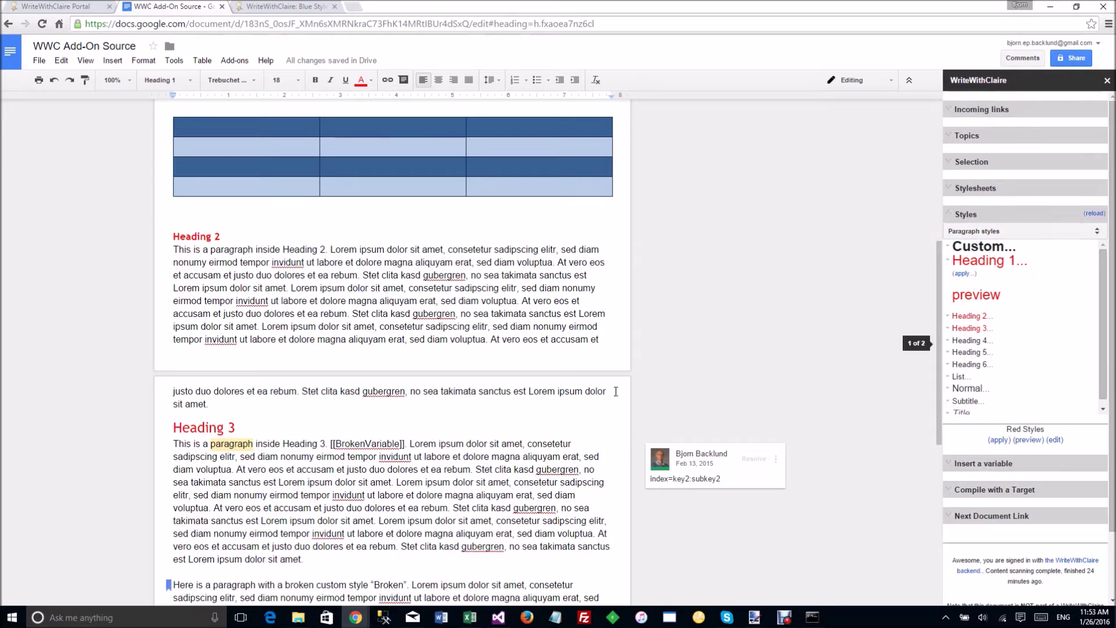
# Step: Apply the Custom paragraph style from Red Styles to the "Heading 3" heading
pyautogui.click(239, 427)
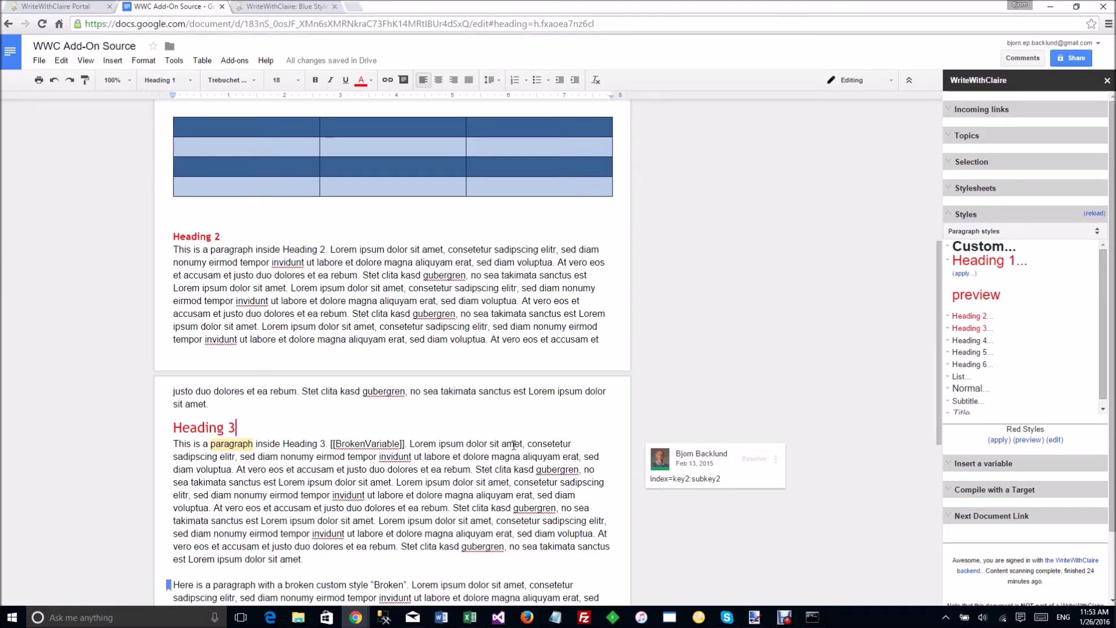
pyautogui.scroll(-2, 517, 445)
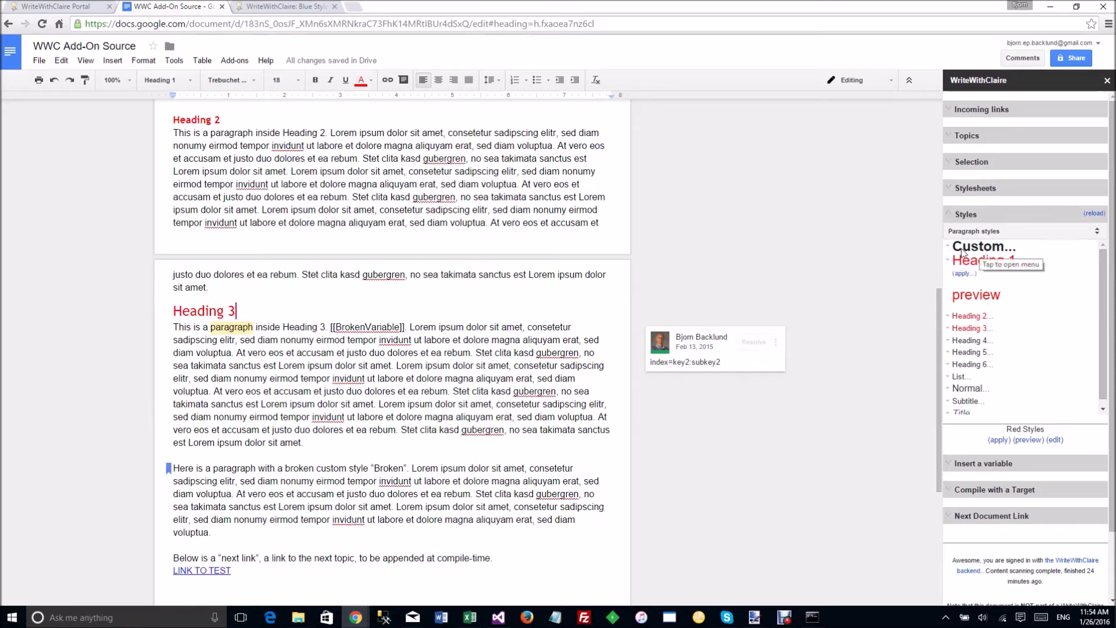
pyautogui.click(962, 250)
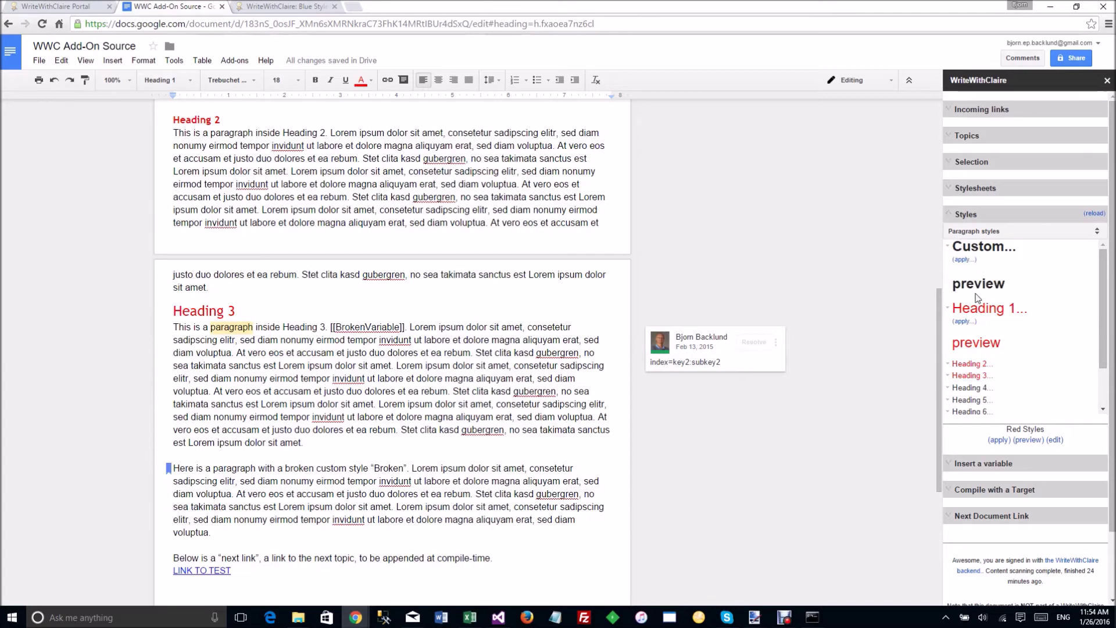
pyautogui.click(964, 260)
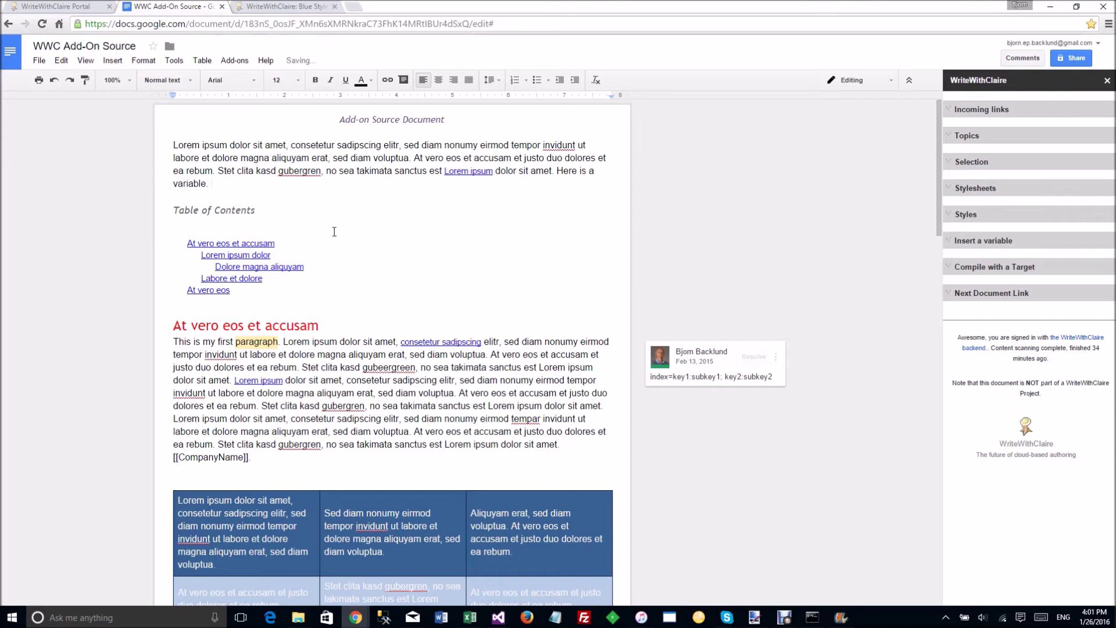
# Step: Insert the CompanyName variable after "Here is a variable." in the opening paragraph, followed by a period
pyautogui.click(973, 241)
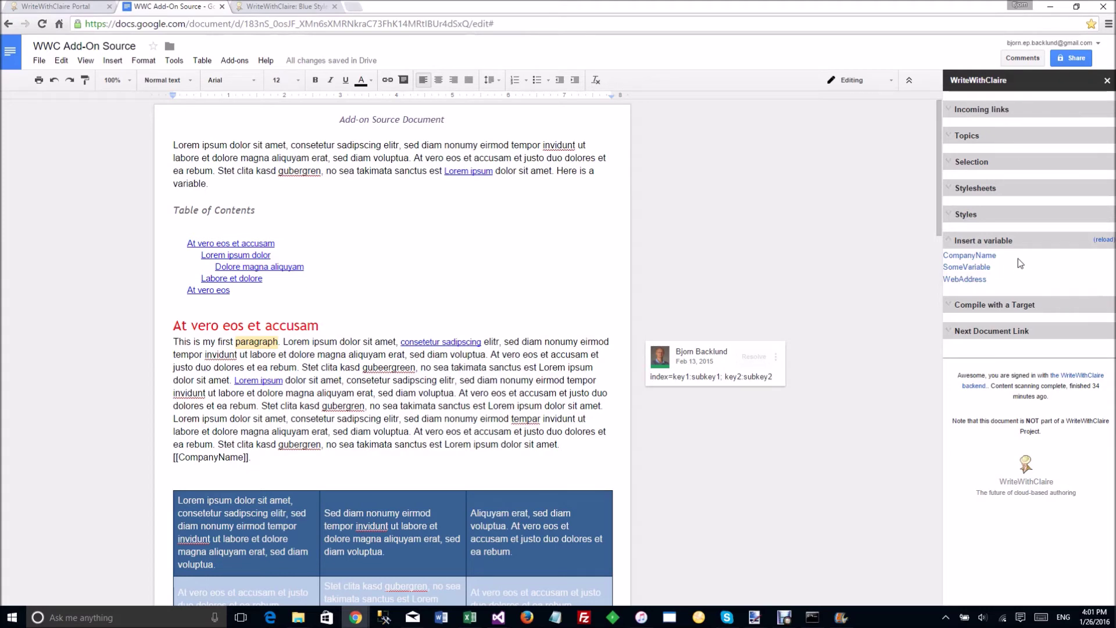
pyautogui.click(979, 257)
pyautogui.press('Right')
pyautogui.write('.')
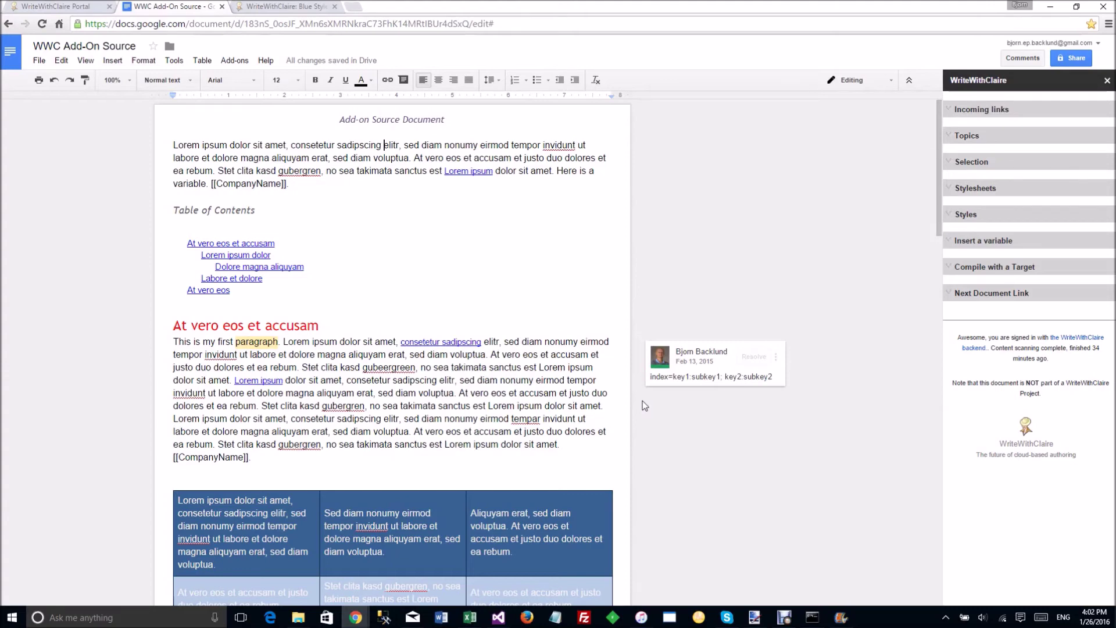
# Step: Review the document down to the next link on its last page and open the linked LINK TO TEST document
pyautogui.scroll(-4, 507, 263)
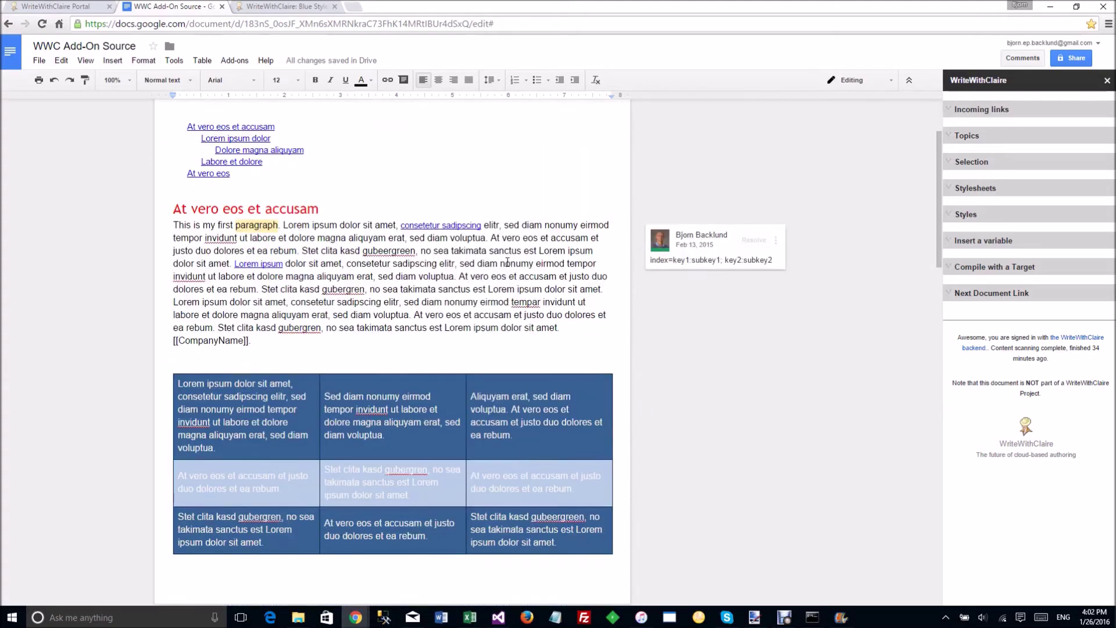
pyautogui.scroll(-3, 507, 262)
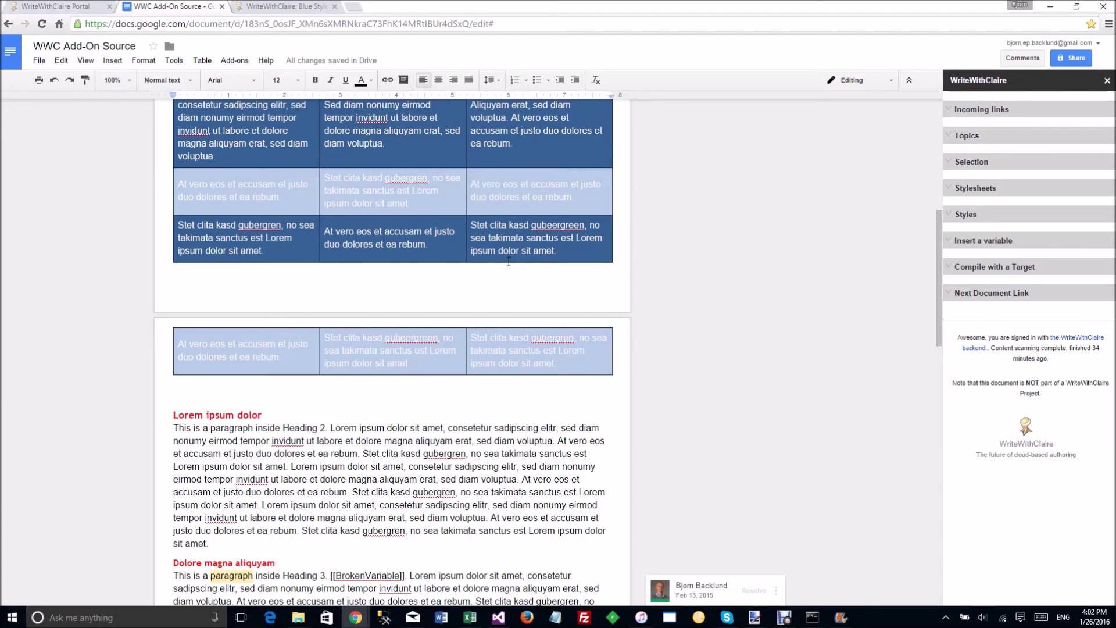
pyautogui.scroll(-1, 509, 261)
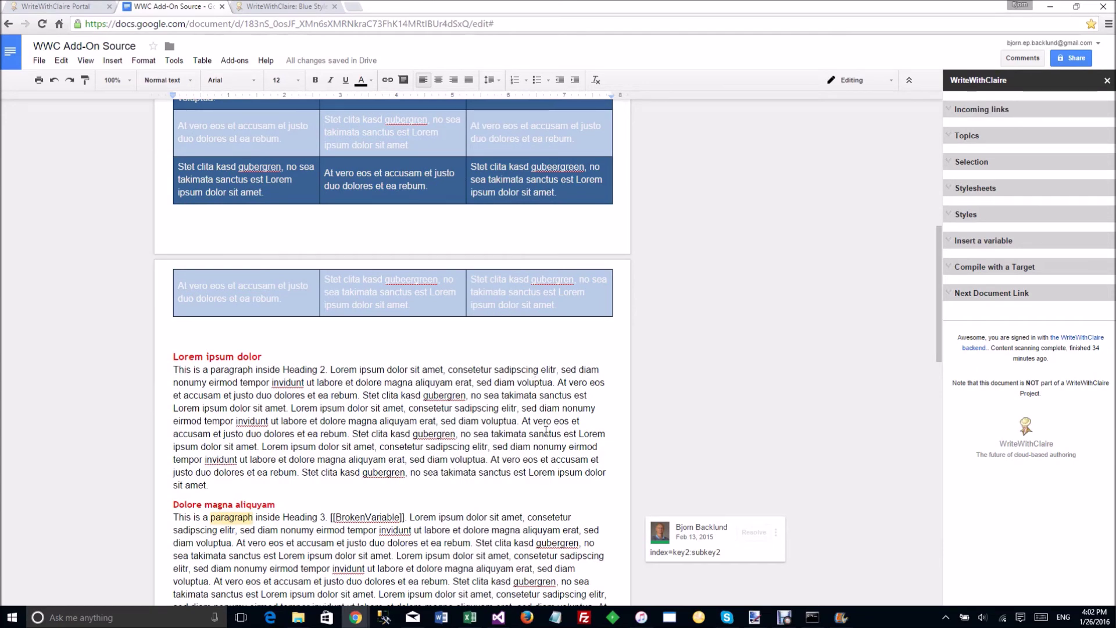
pyautogui.scroll(-3, 545, 430)
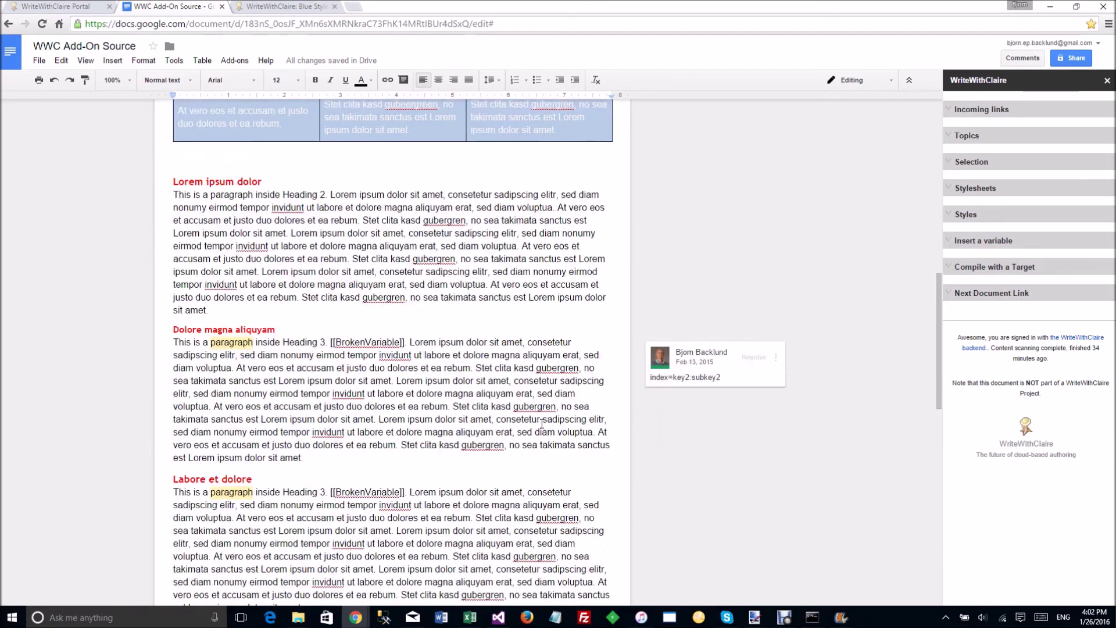
pyautogui.scroll(-4, 529, 422)
pyautogui.scroll(-4, 526, 421)
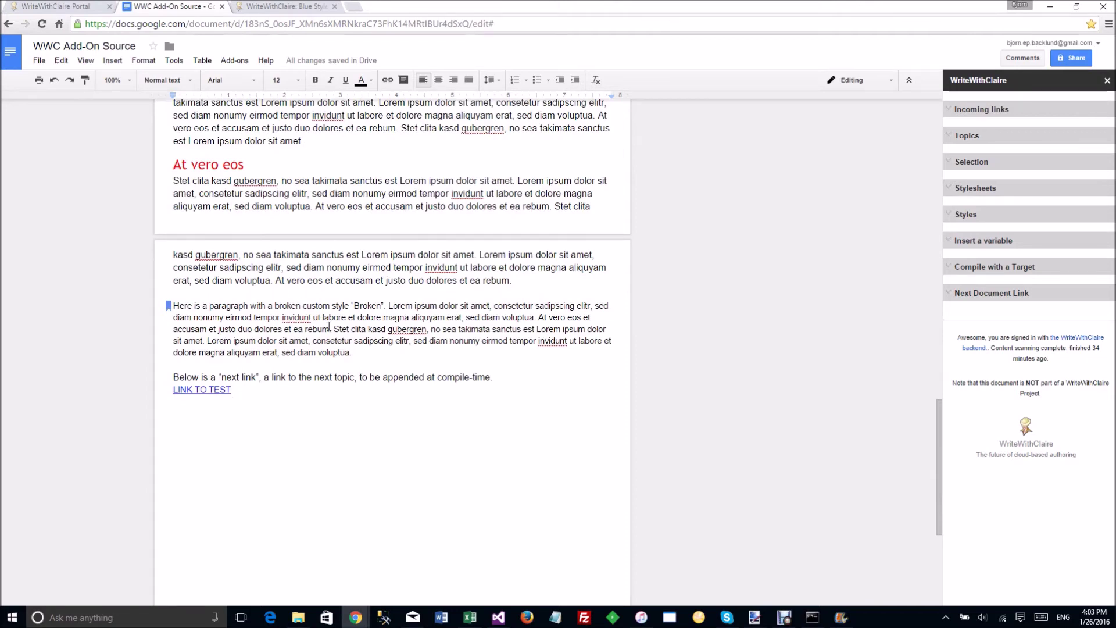
pyautogui.click(197, 389)
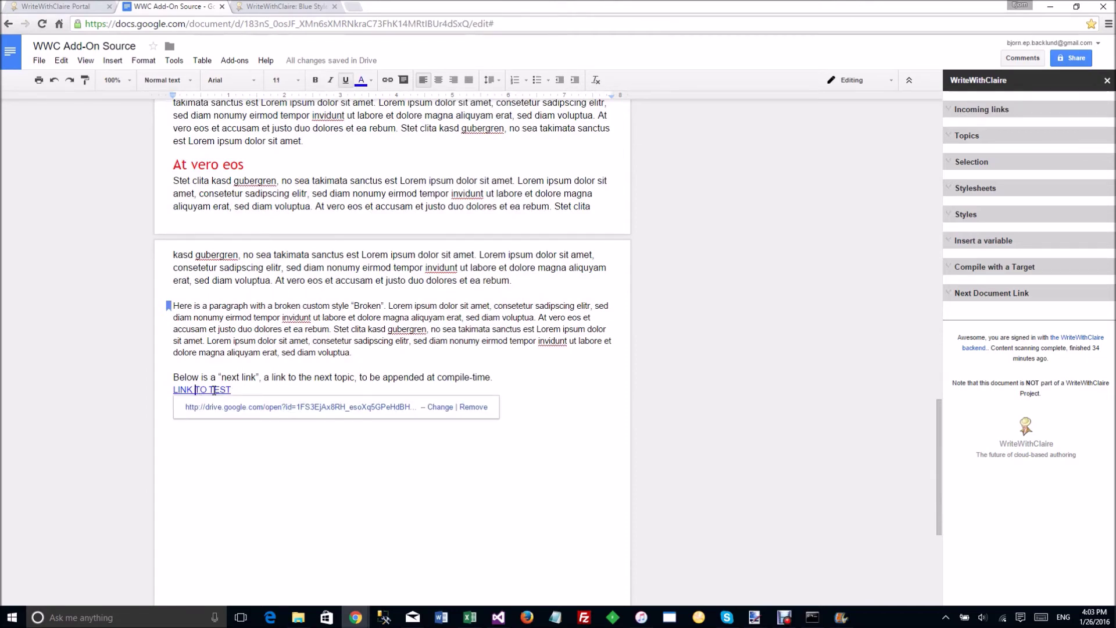
pyautogui.click(239, 407)
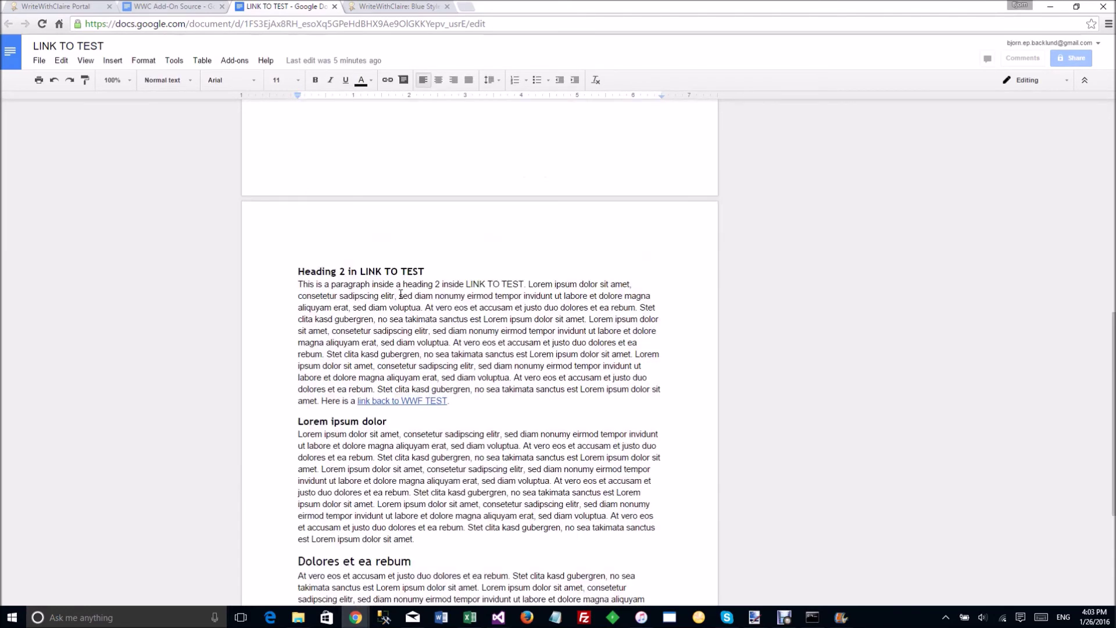
# Step: Examine the LINK TO TEST document down to the LINK TO TEST, CONT link at its end, and return to its beginning
pyautogui.scroll(-4, 400, 295)
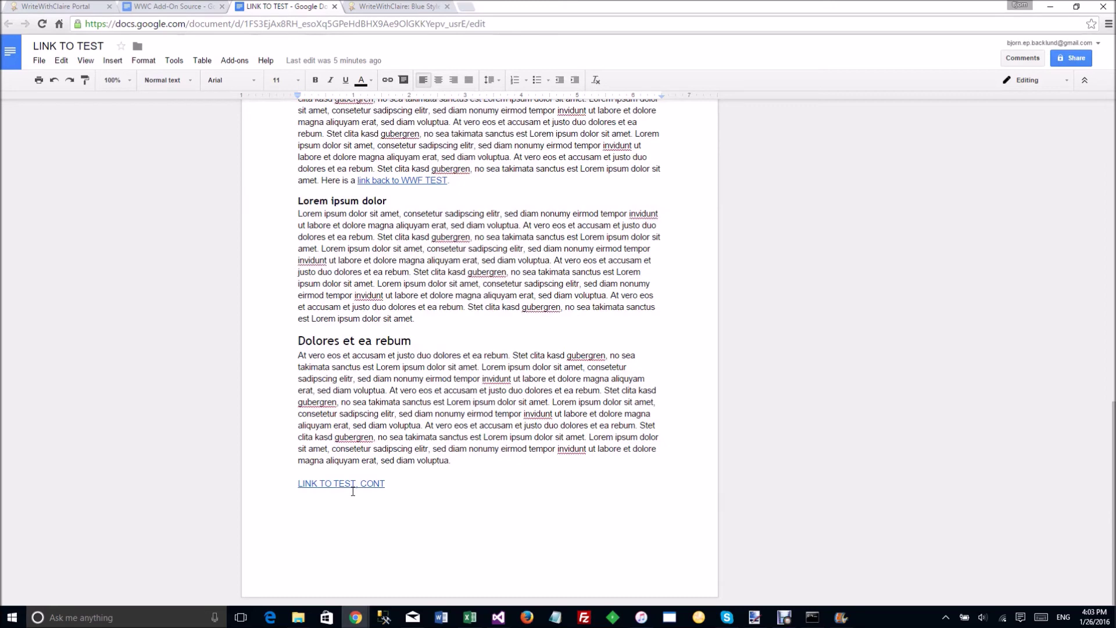
pyautogui.click(351, 487)
pyautogui.click(401, 426)
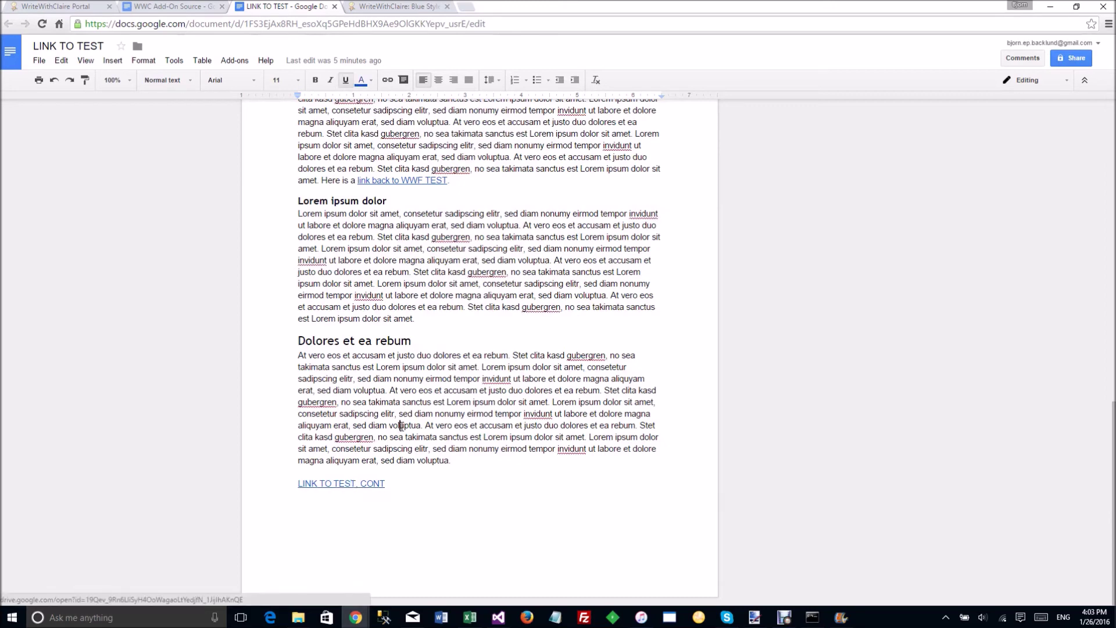
pyautogui.scroll(3, 393, 442)
pyautogui.scroll(10, 393, 442)
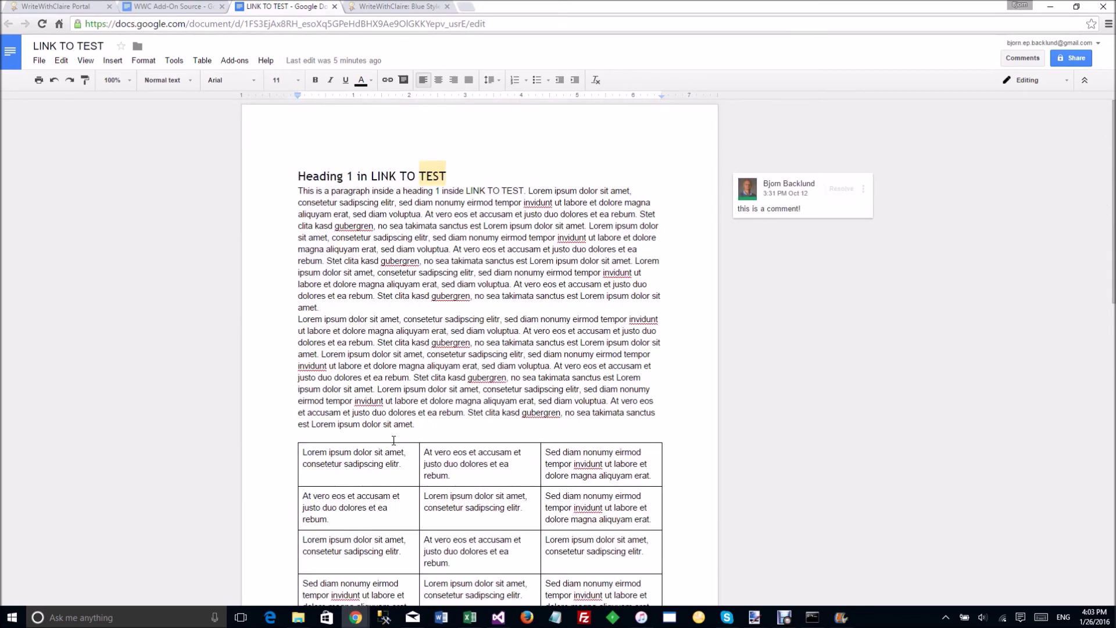
# Step: Back in WWC Add-On Source, view the documents selectable as the next document link, and cancel the selection
pyautogui.click(193, 12)
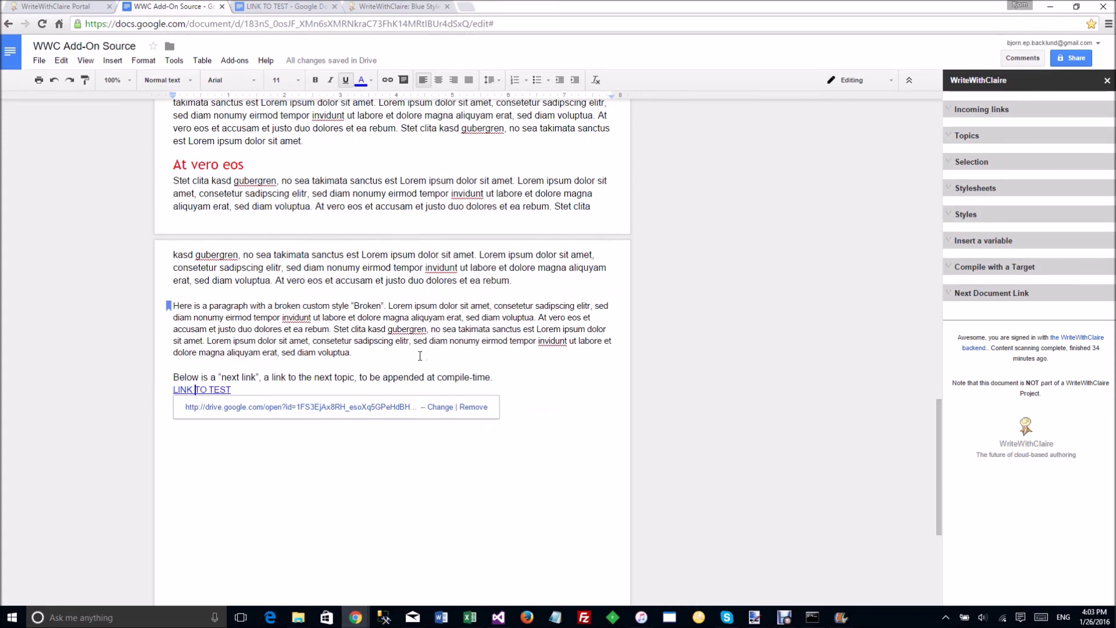
pyautogui.click(314, 306)
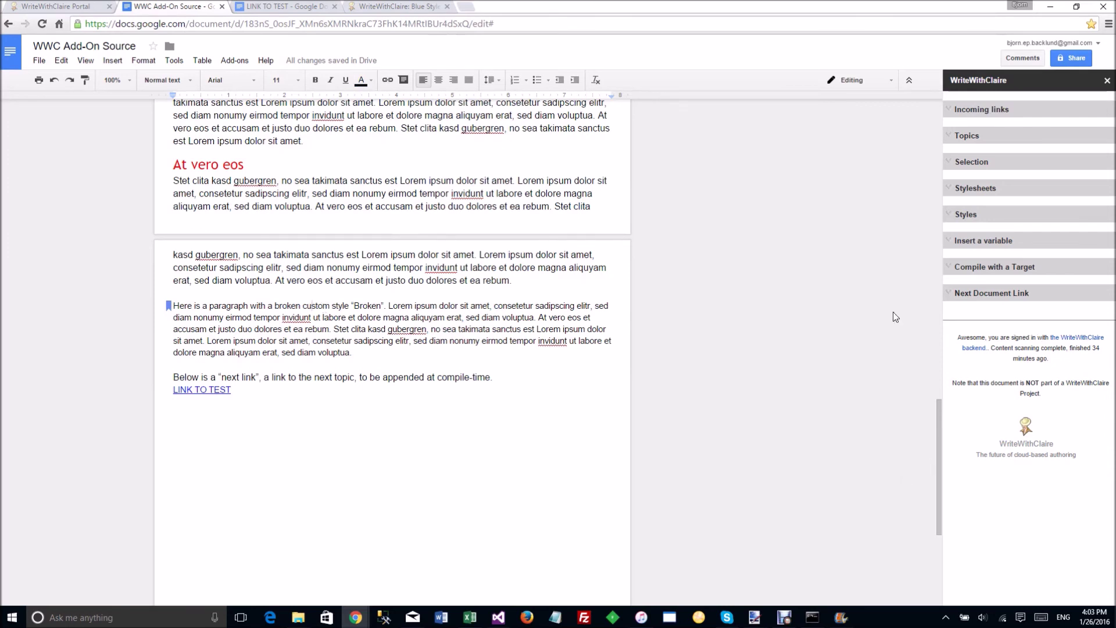
pyautogui.click(232, 389)
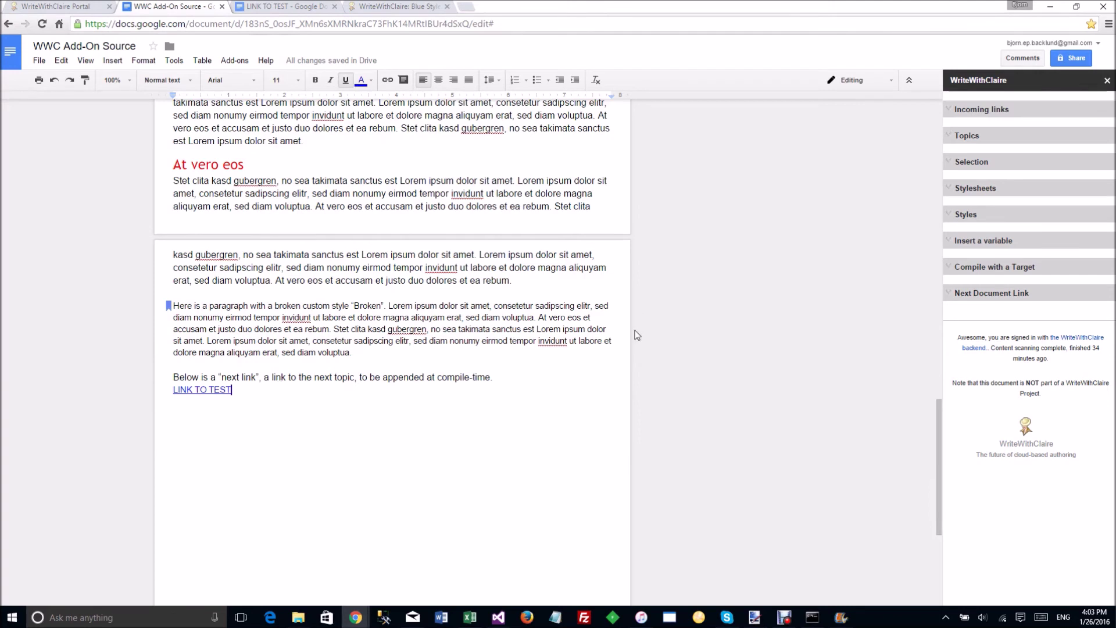
pyautogui.click(985, 297)
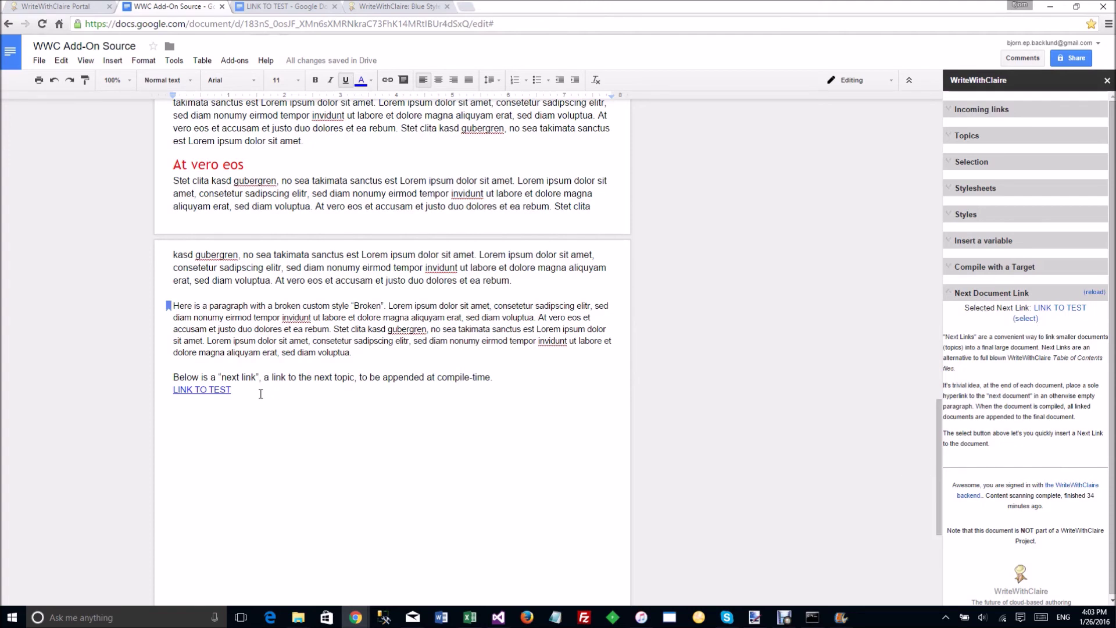
pyautogui.click(1032, 323)
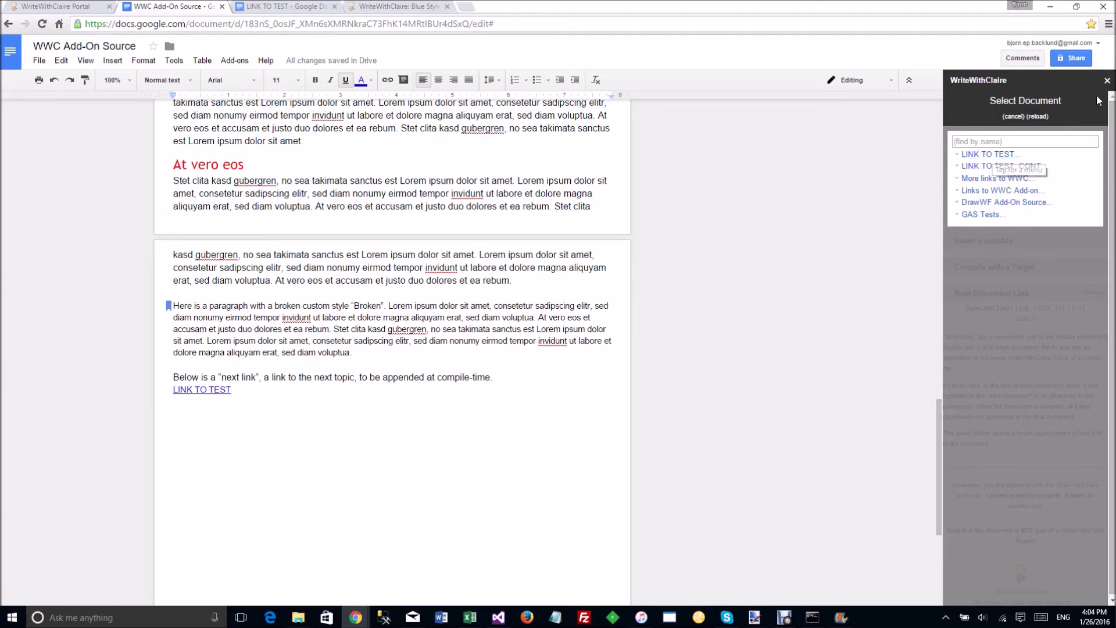
pyautogui.click(1017, 117)
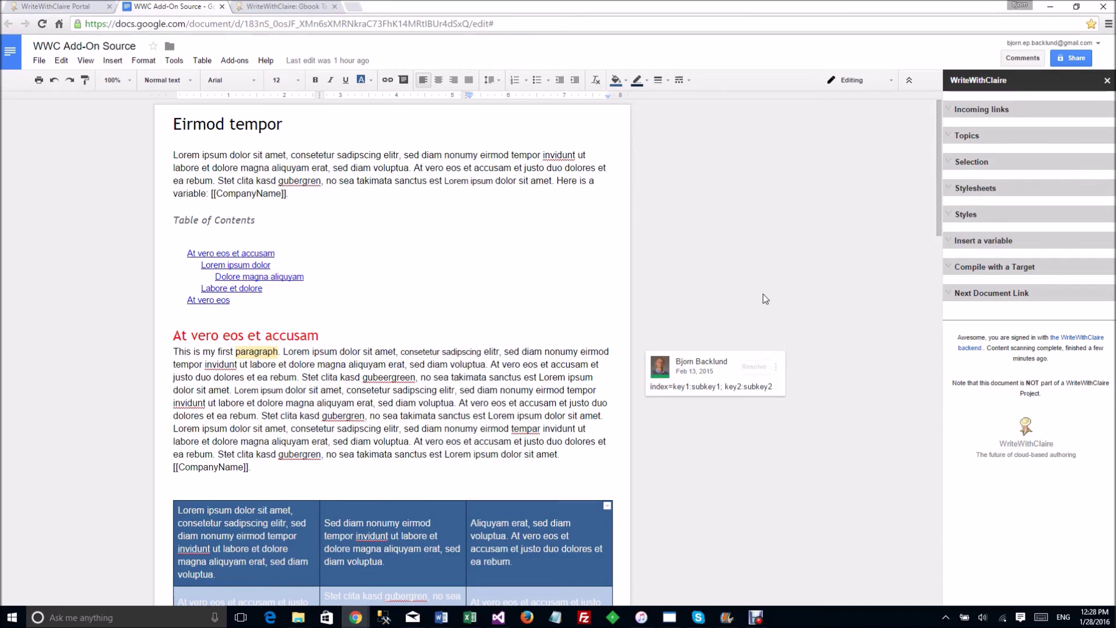
# Step: Open Gbook Target from the compile targets for editing, review its settings, and return to the WWC Add-On Source document
pyautogui.click(979, 271)
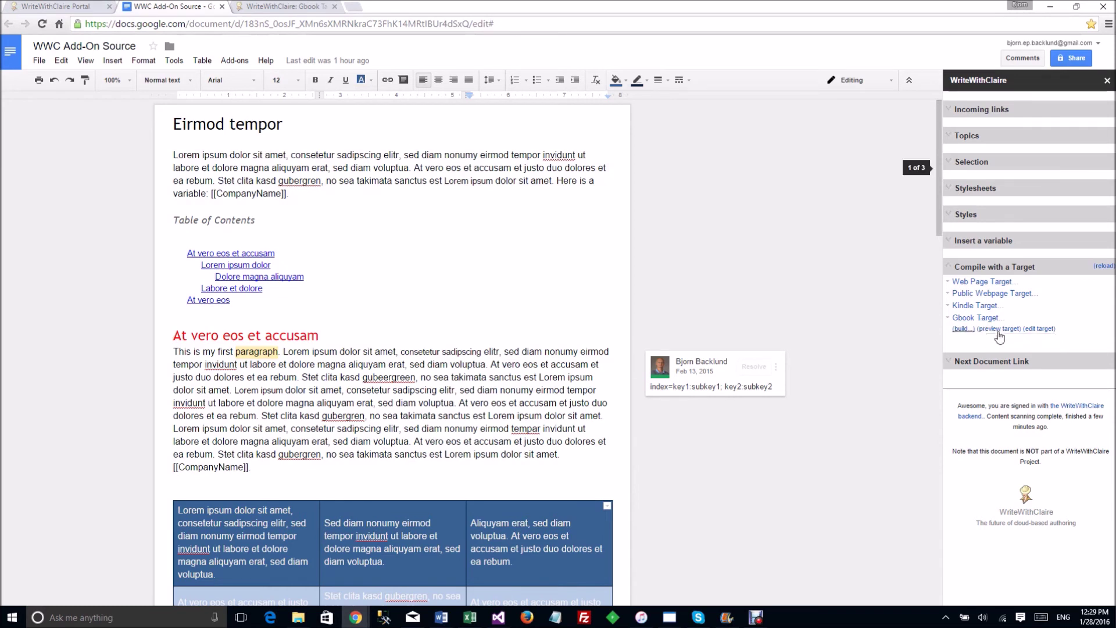
pyautogui.click(1049, 333)
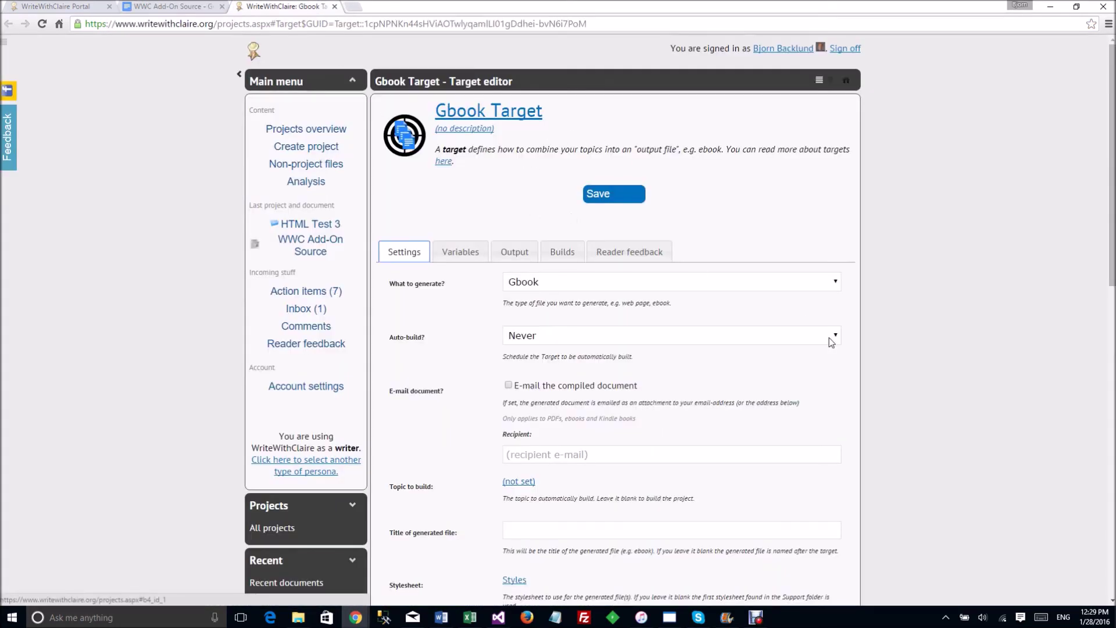
pyautogui.scroll(-2, 770, 444)
pyautogui.scroll(-9, 771, 444)
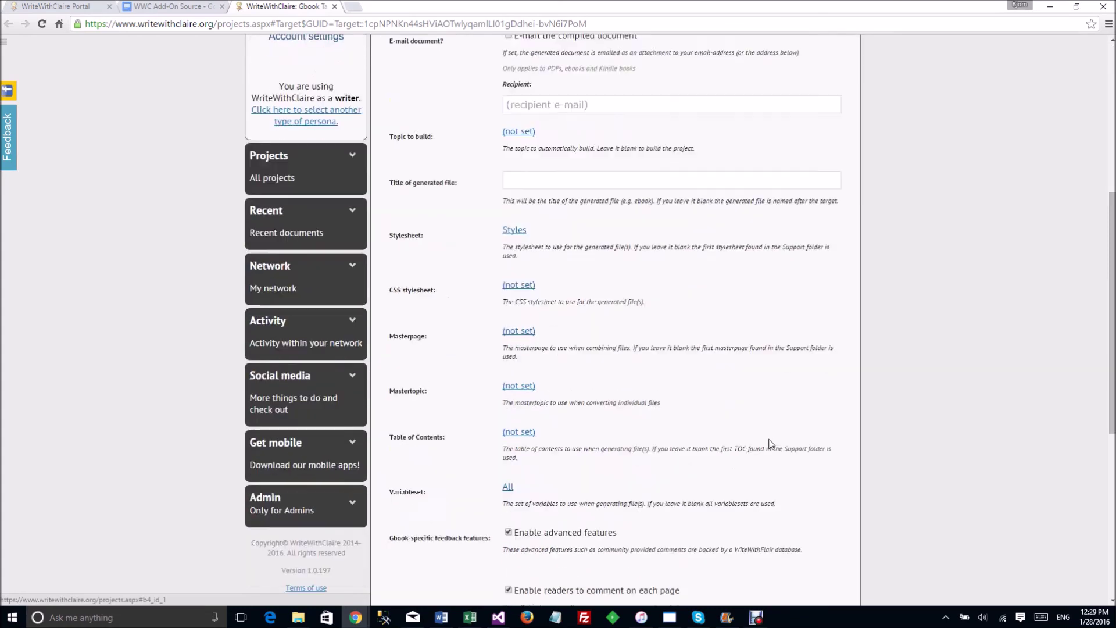
pyautogui.scroll(5, 772, 443)
pyautogui.scroll(6, 772, 443)
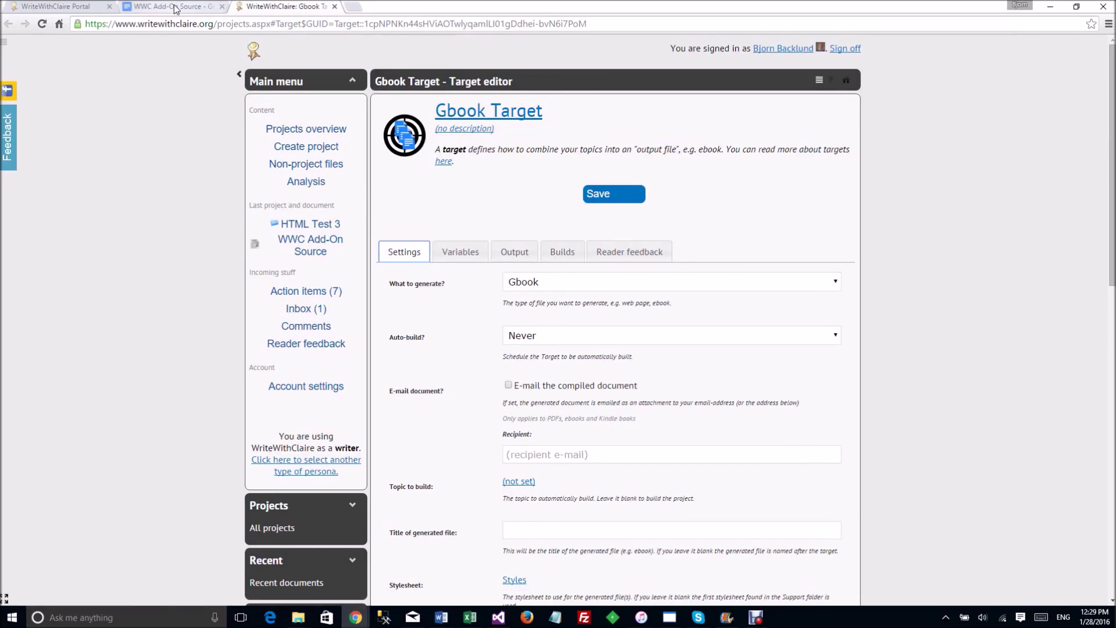
pyautogui.click(204, 5)
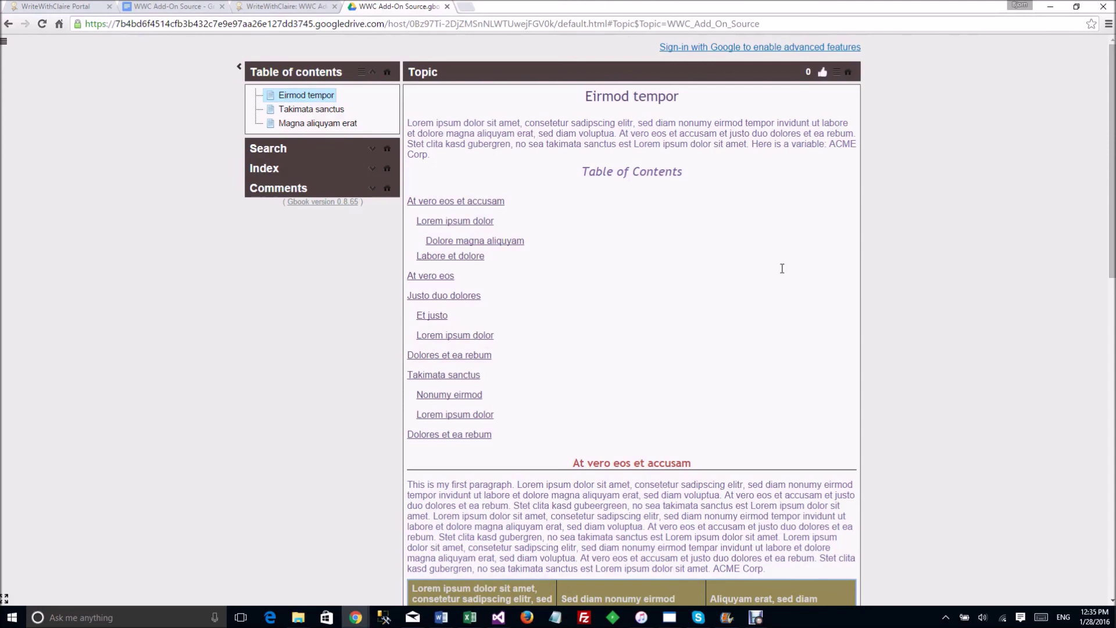
# Step: View the Takimata sanctus and Magna aliquyam erat topics in the compiled Gbook
pyautogui.click(325, 110)
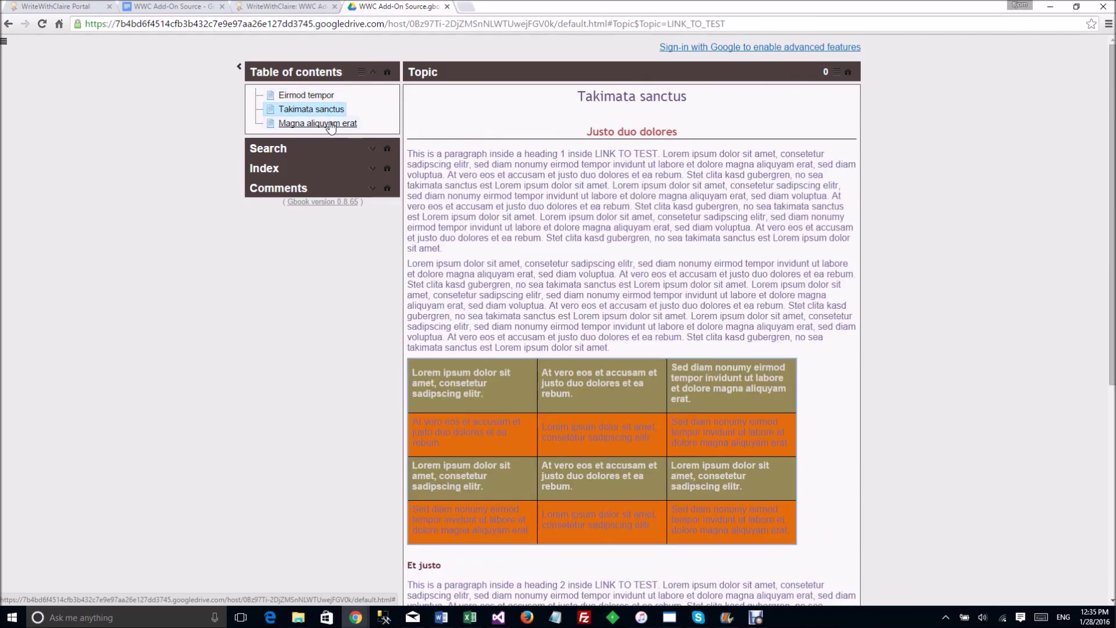
pyautogui.click(330, 124)
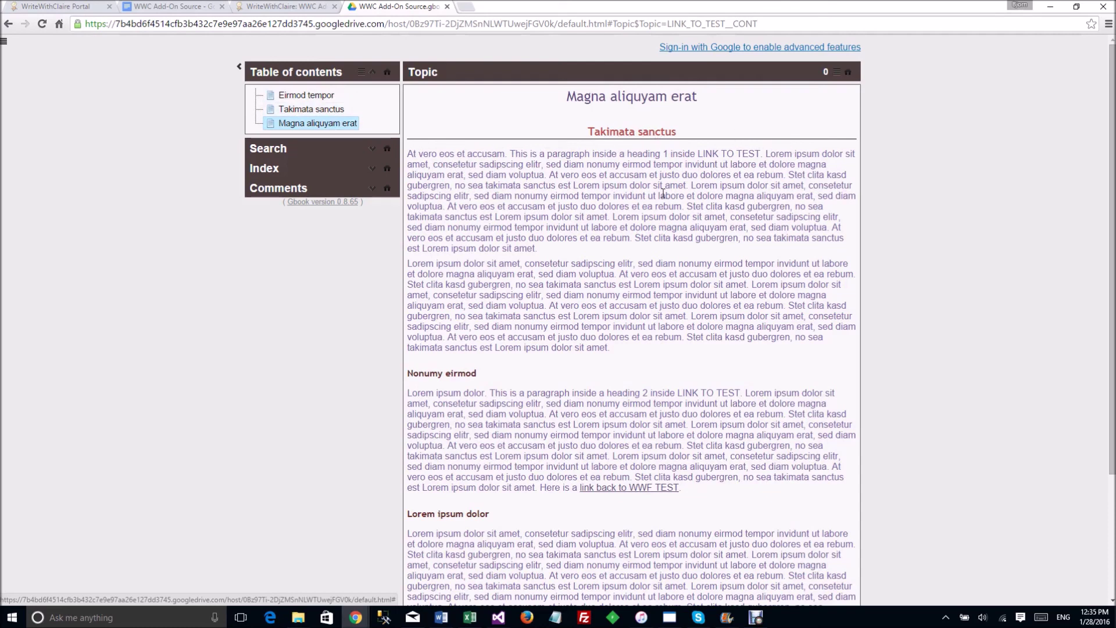
pyautogui.scroll(-3, 666, 169)
pyautogui.scroll(3, 645, 262)
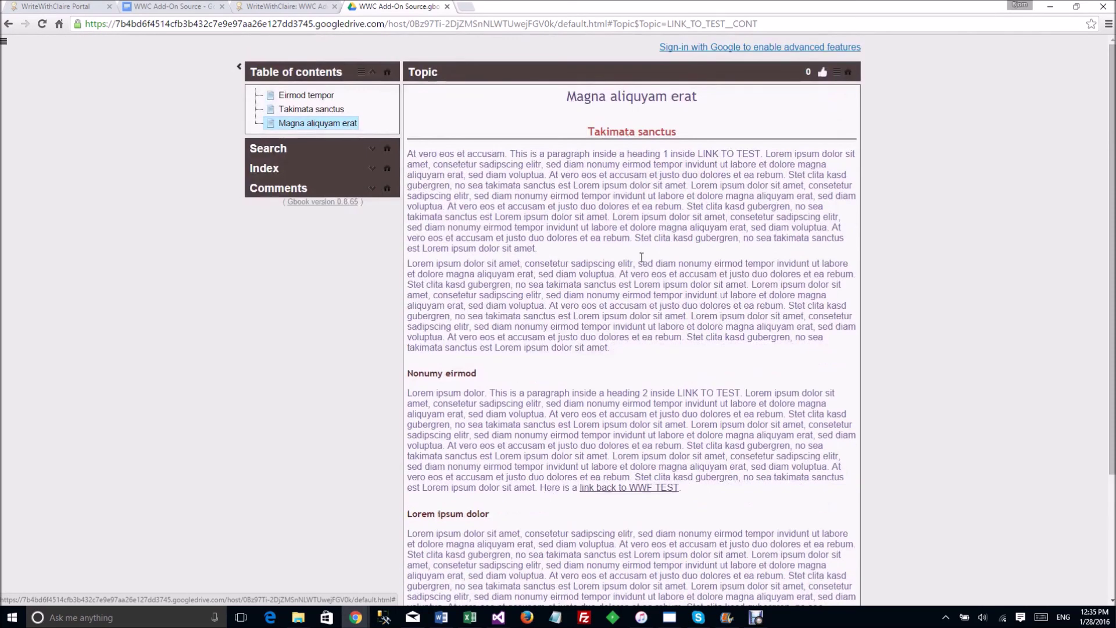
# Step: Search the Gbook for "ACME", open the WWC Add-On Source result, and collapse the search section
pyautogui.click(273, 149)
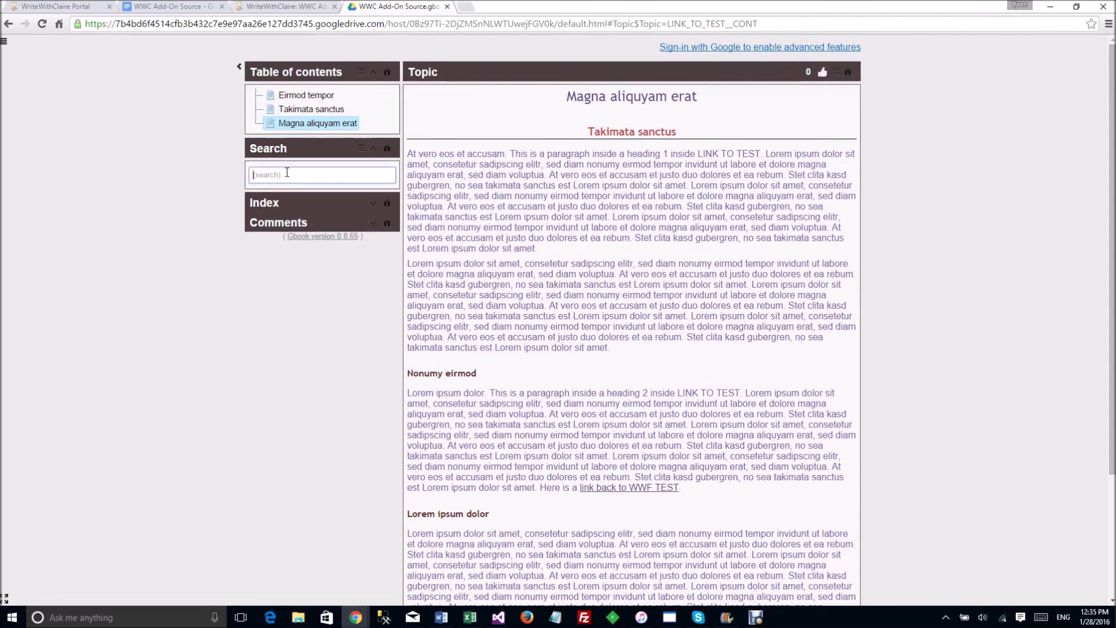
pyautogui.write('ACME')
pyautogui.click(337, 197)
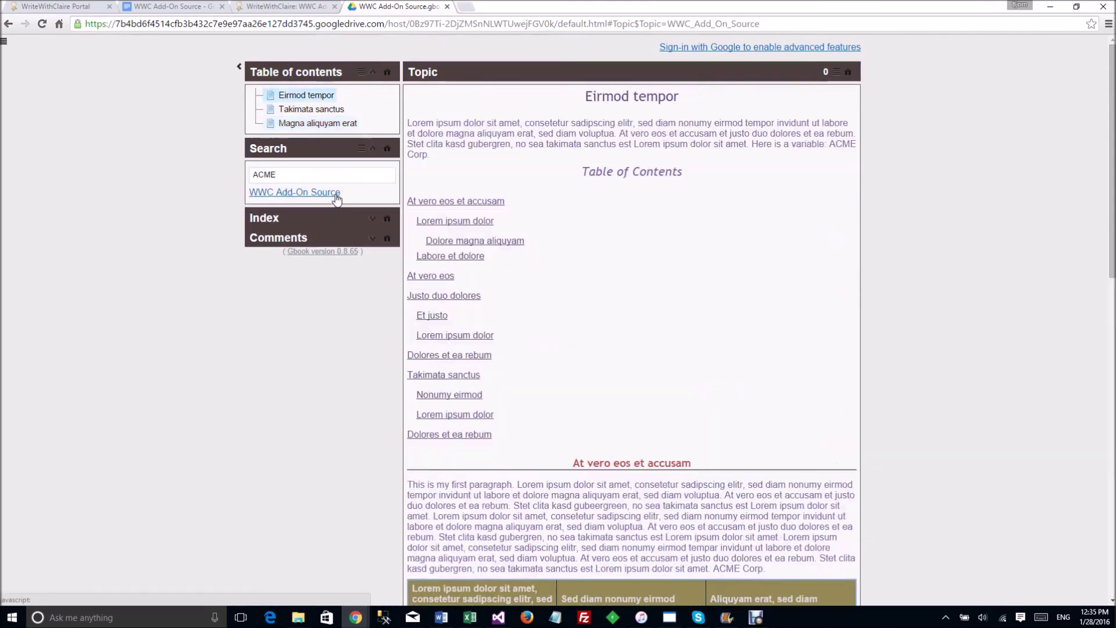
pyautogui.click(288, 155)
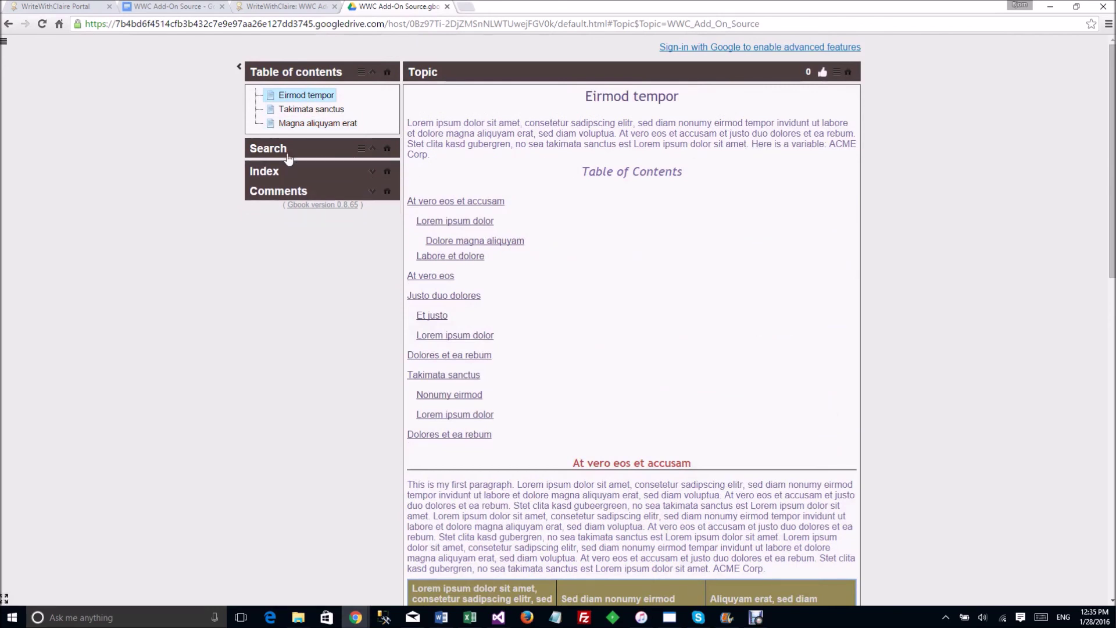
# Step: Expand the Gbook index, list the topics under subkey2 of key2, and collapse the index
pyautogui.click(278, 172)
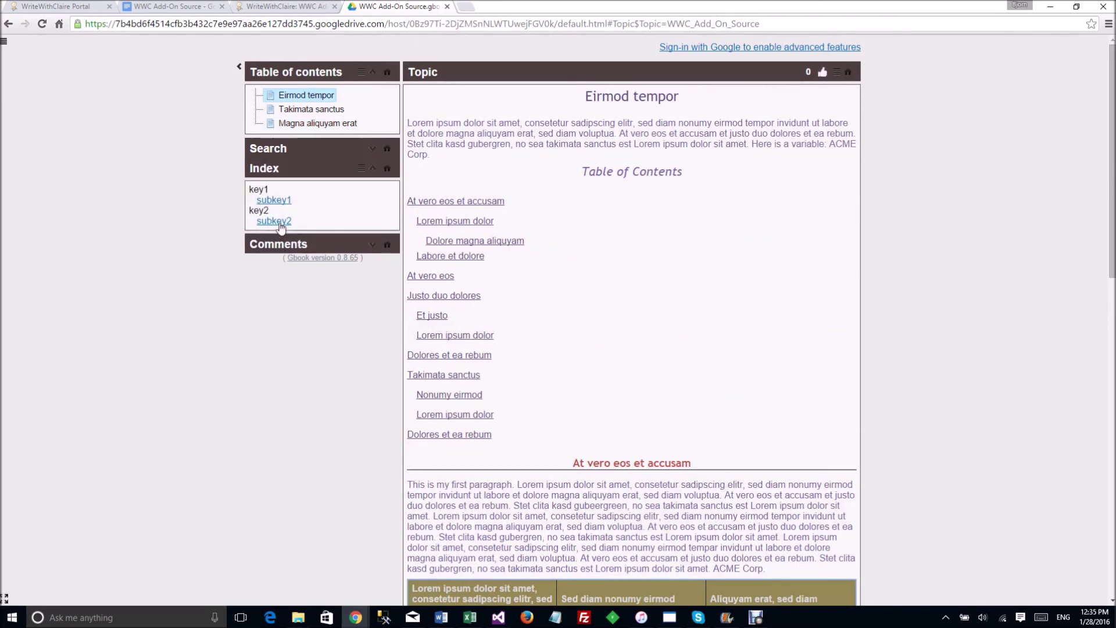
pyautogui.click(280, 224)
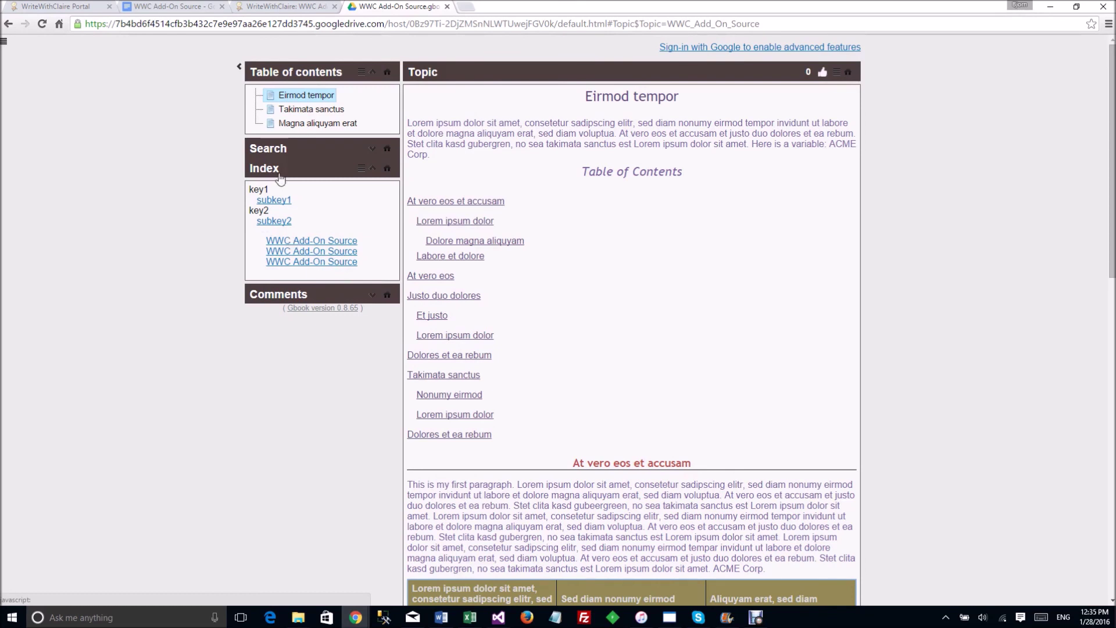
pyautogui.click(306, 177)
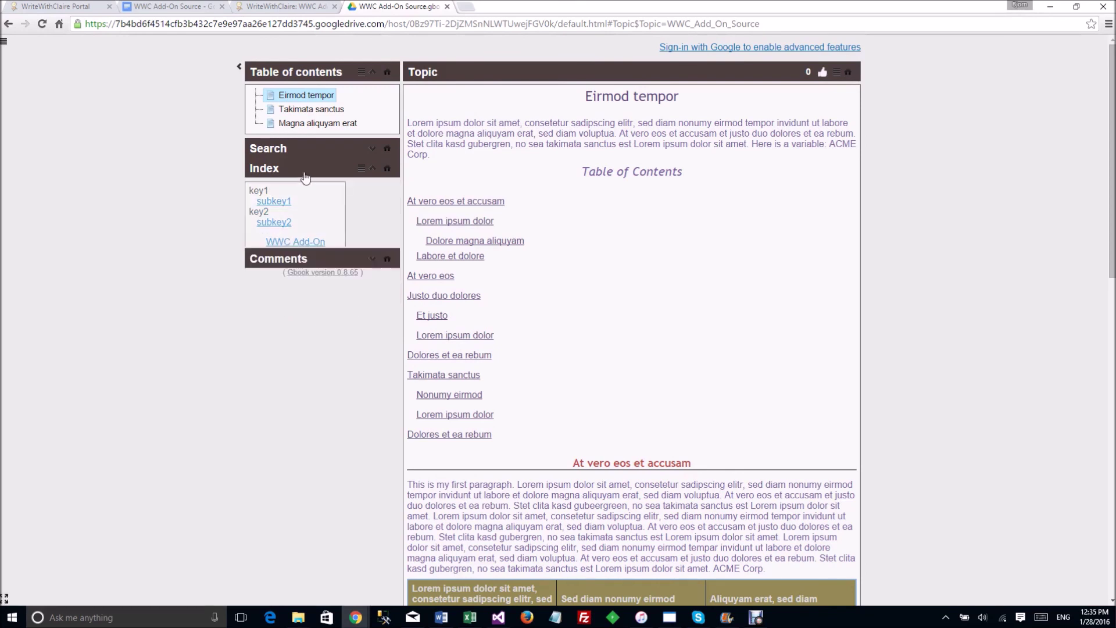